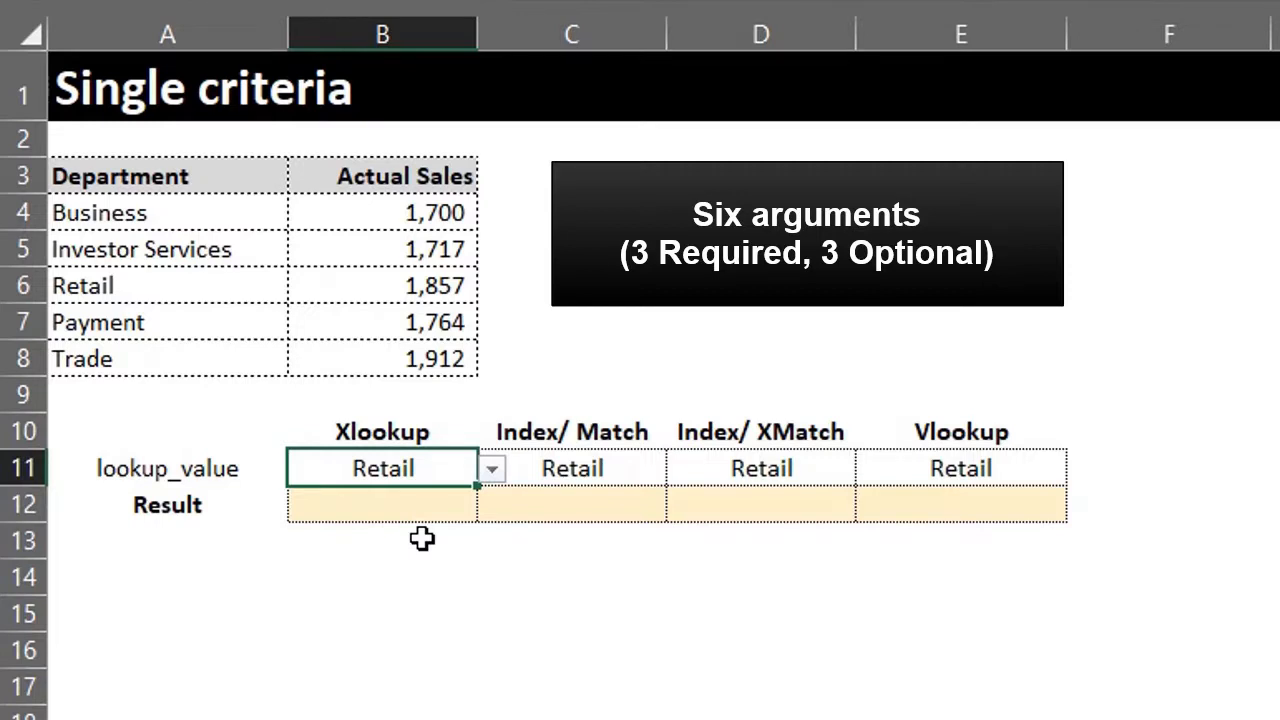
# In B12, build an XLOOKUP formula with lookup value B11, lookup array A4:A8 and return array B4:B8.
pyautogui.press('Down')
pyautogui.write('=xl')
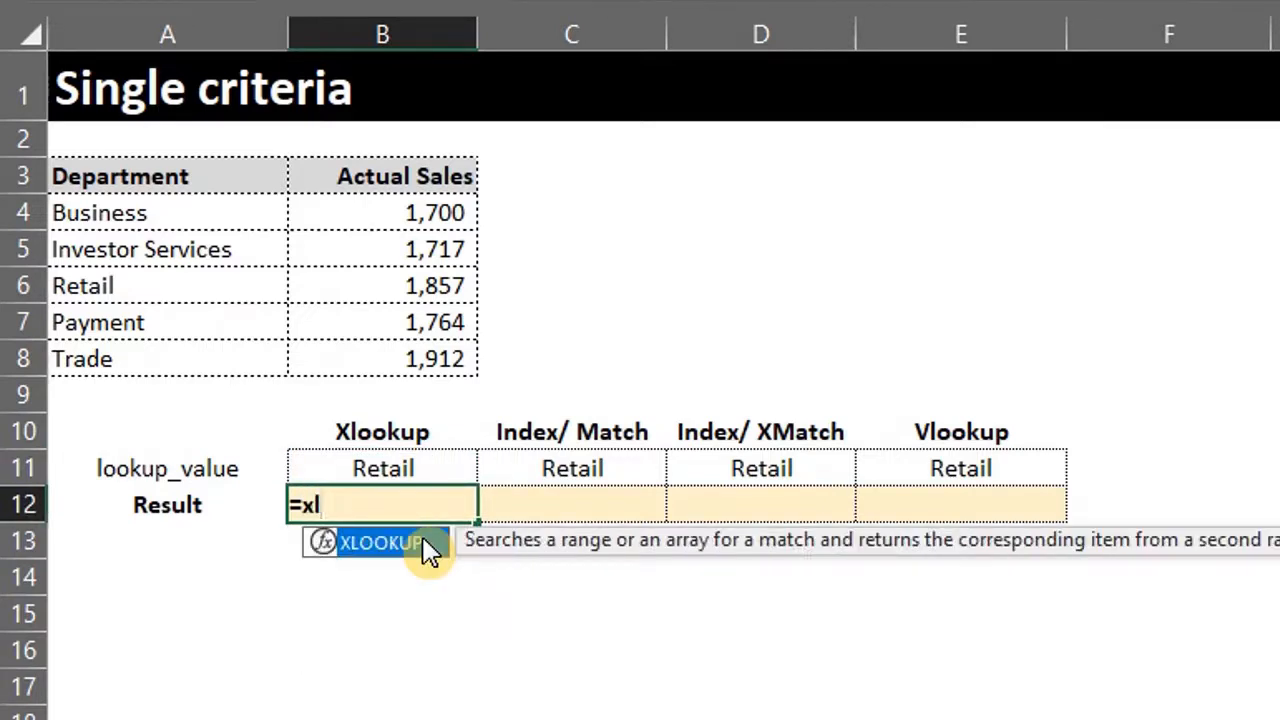
pyautogui.press('Tab')
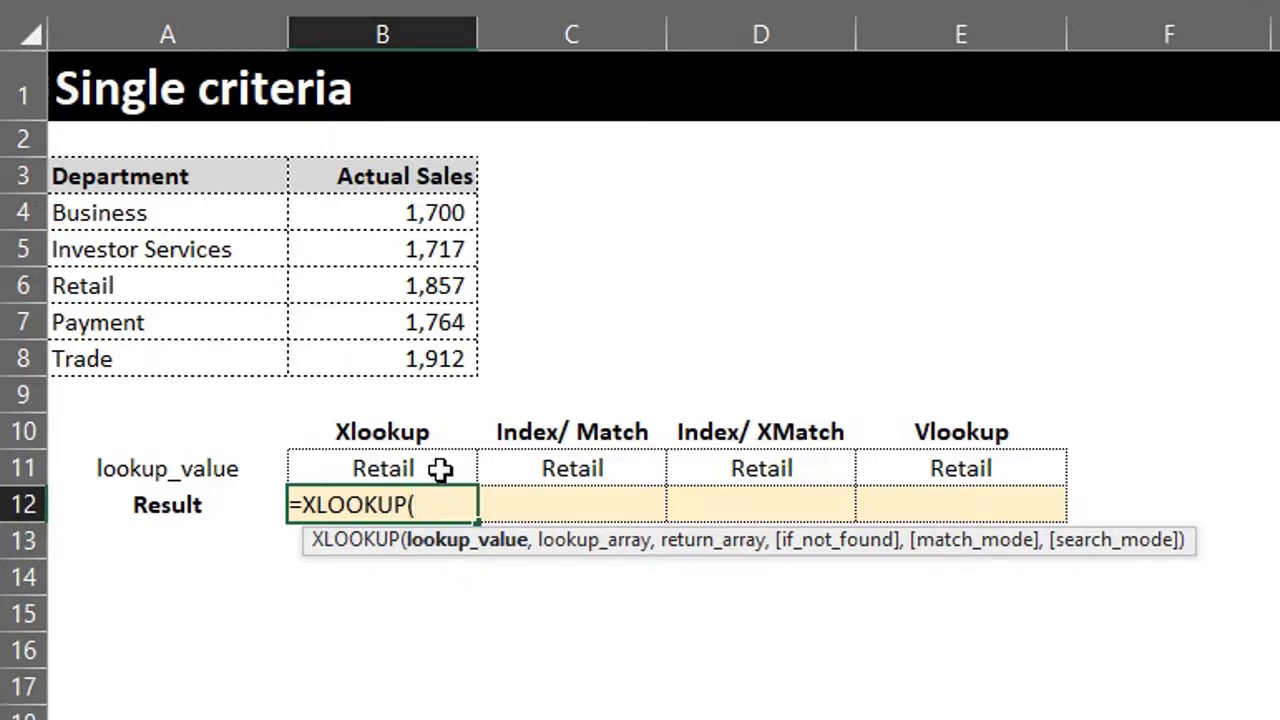
pyautogui.click(441, 469)
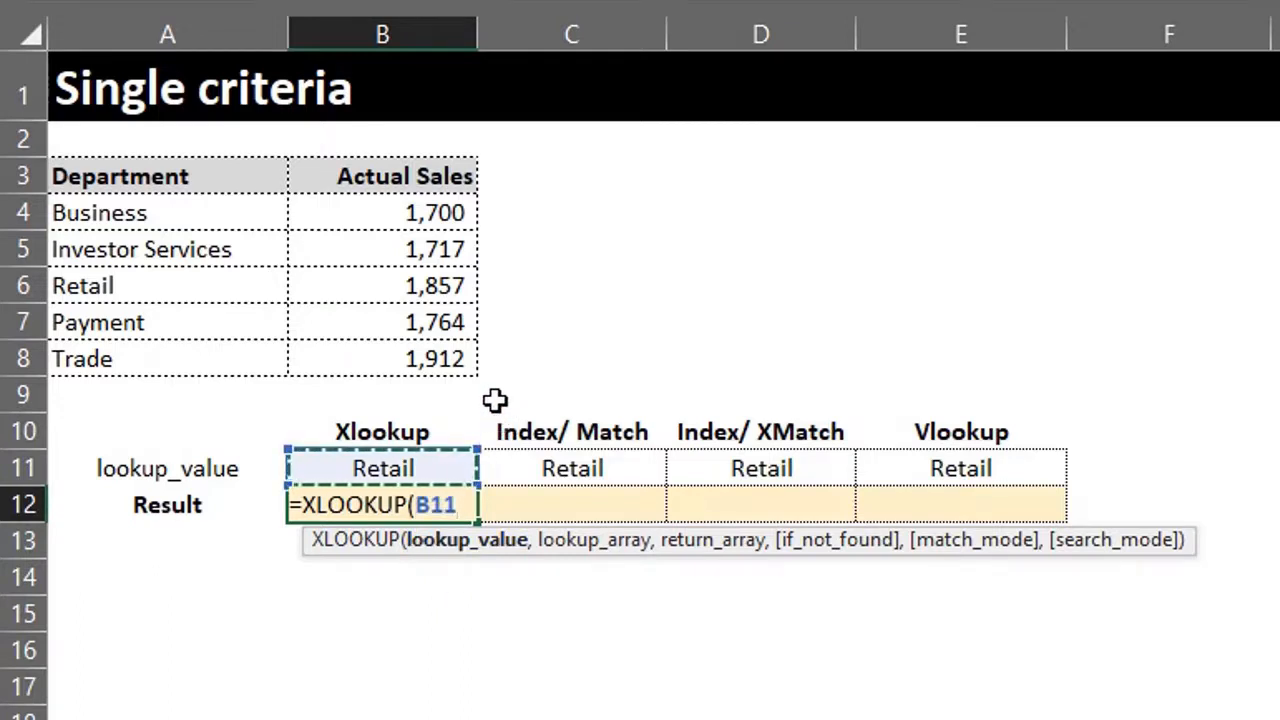
pyautogui.write(',')
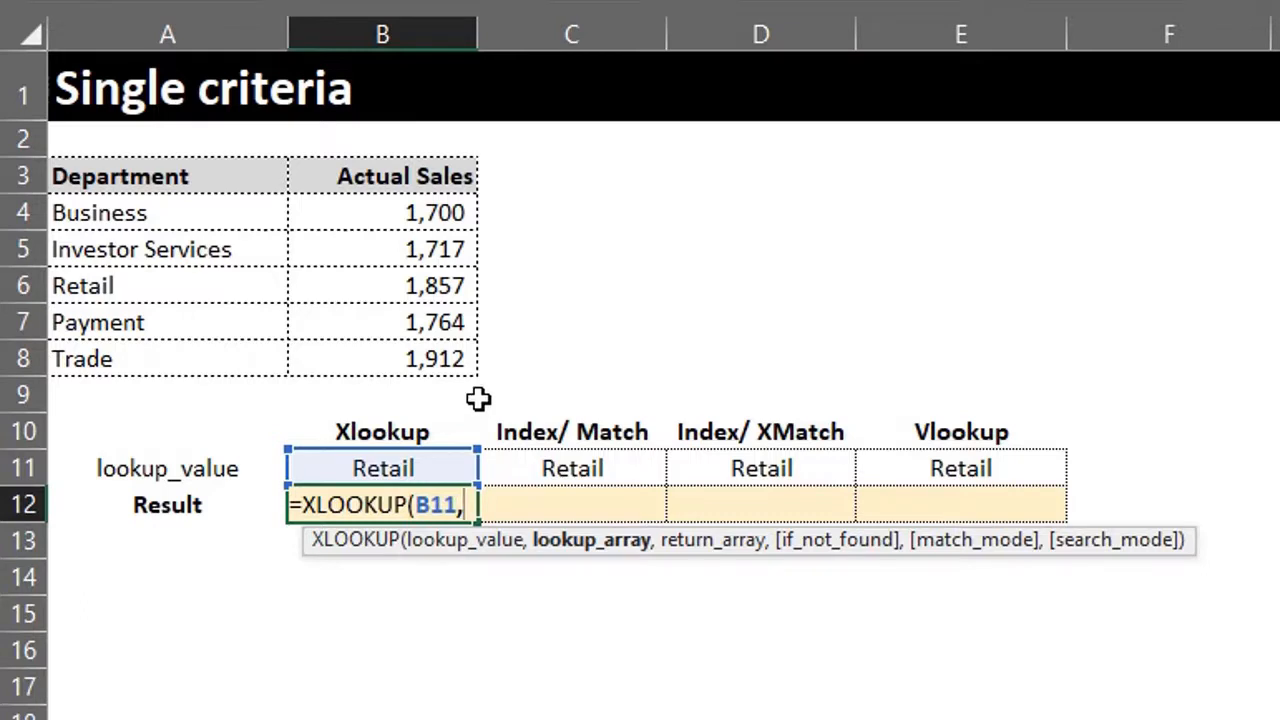
pyautogui.moveTo(198, 207); pyautogui.dragTo(217, 355)
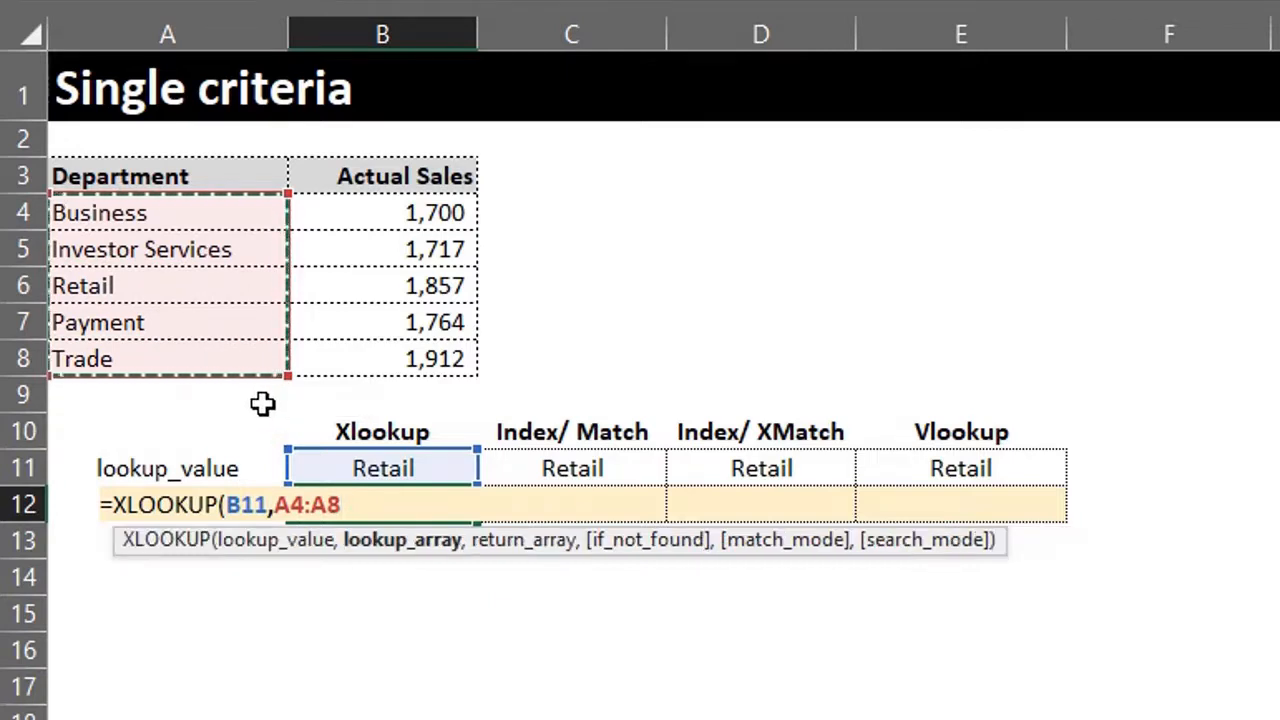
pyautogui.write(',')
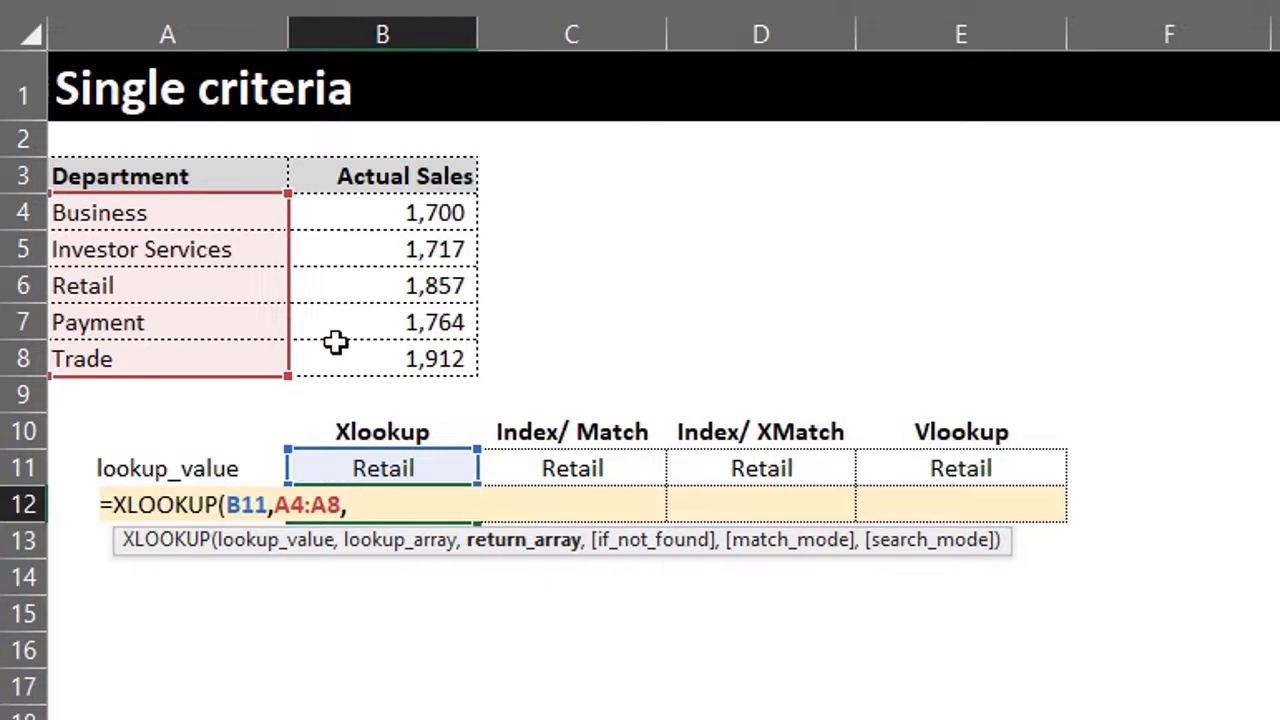
pyautogui.moveTo(405, 213); pyautogui.dragTo(399, 365)
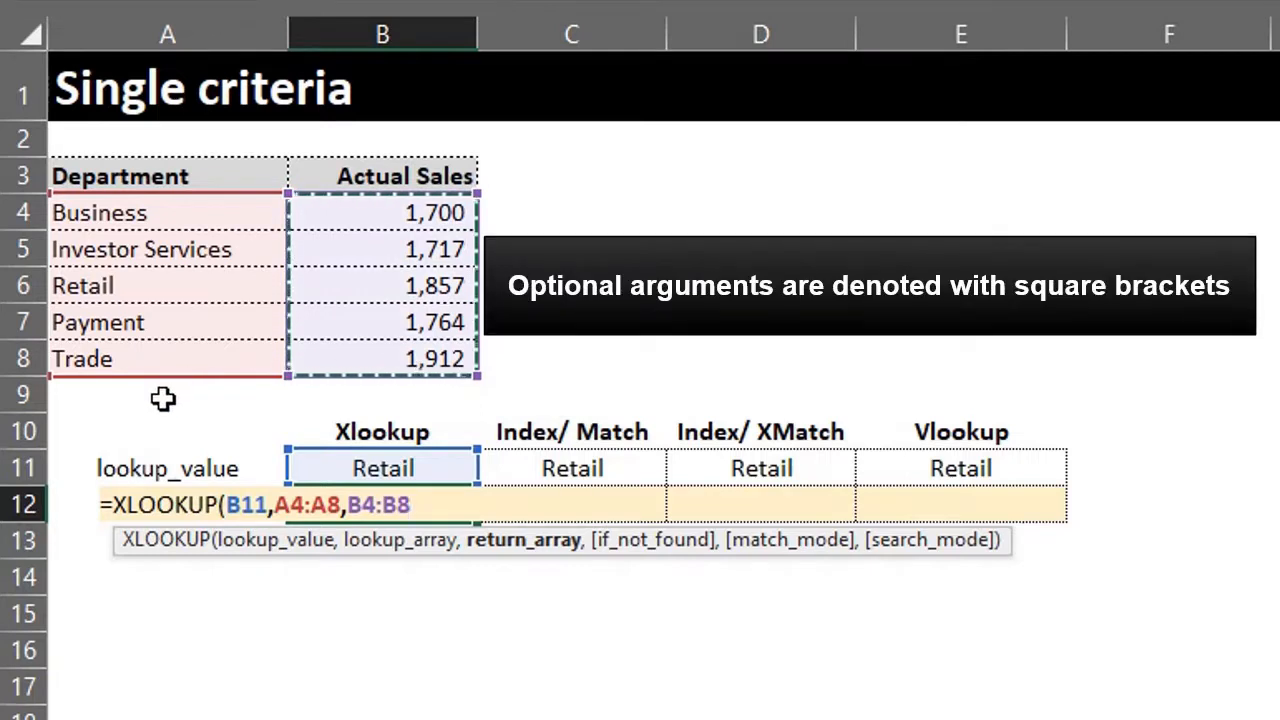
# Examine XLOOKUP's optional if_not_found, match_mode and search_mode arguments, leaving none of them in the formula.
pyautogui.write(',')
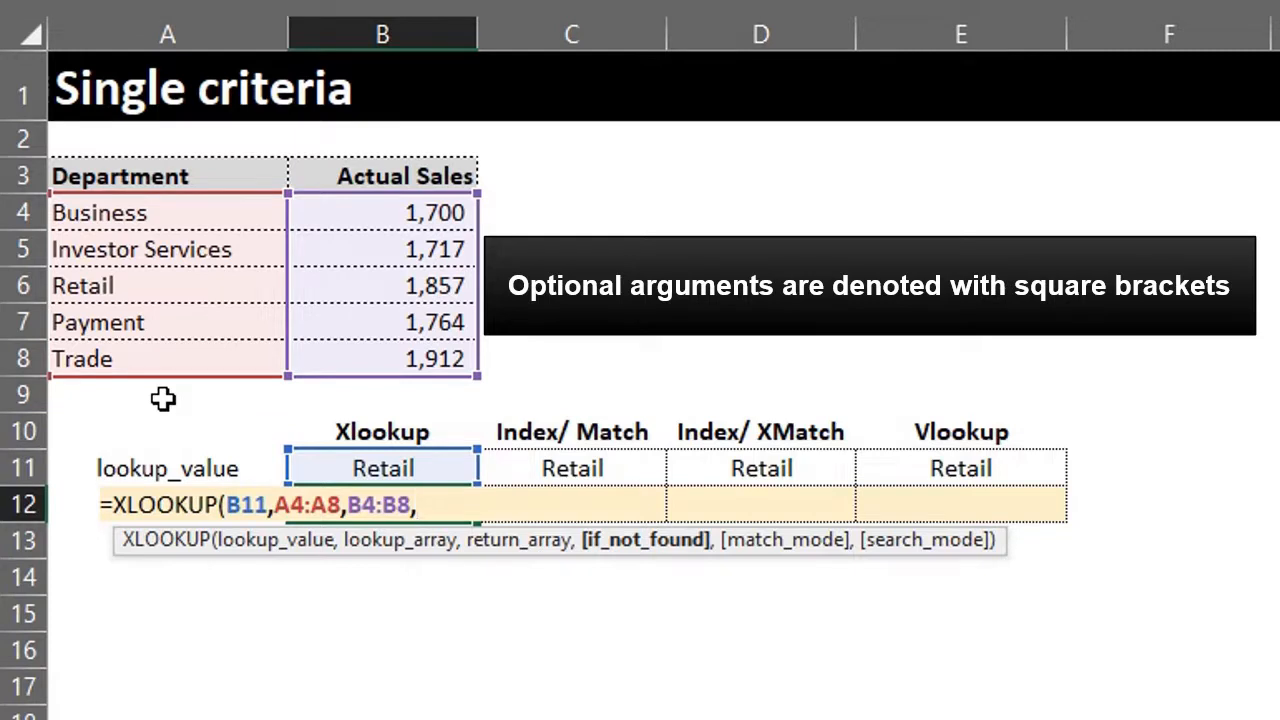
pyautogui.write(',')
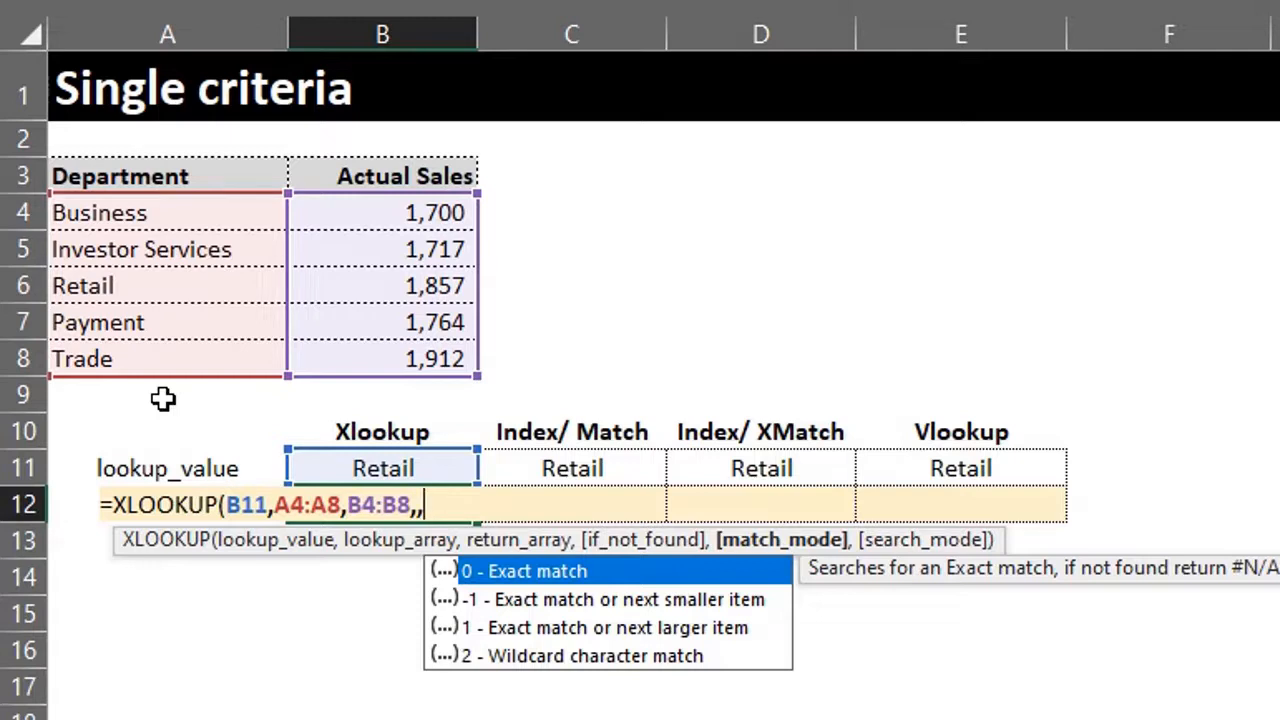
pyautogui.write(',')
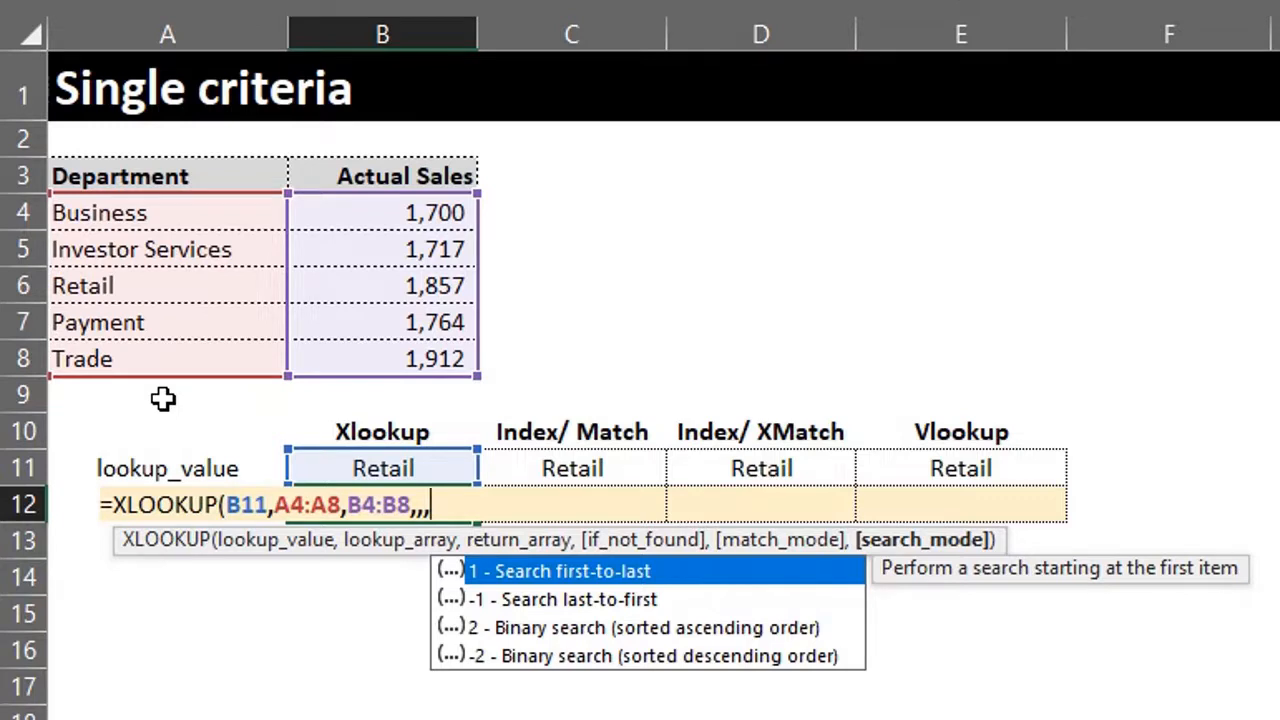
pyautogui.press('BackSpace')
pyautogui.press('BackSpace')
pyautogui.press('BackSpace')
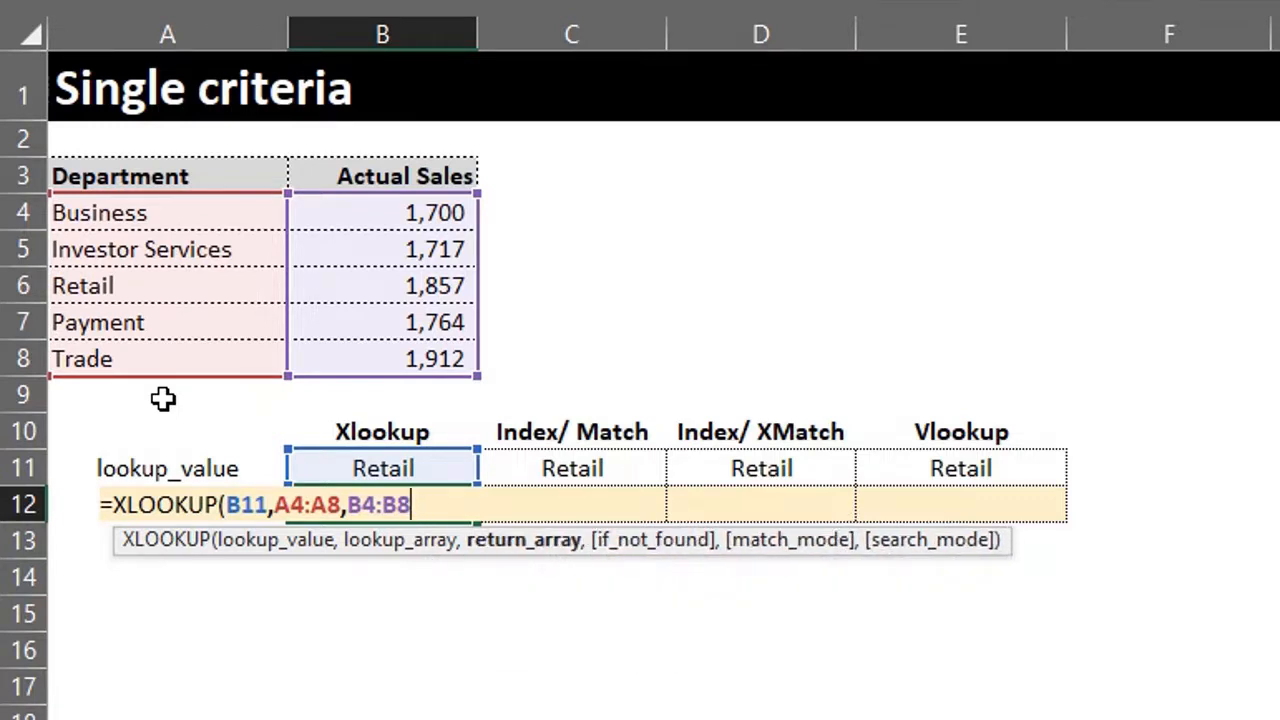
# Complete the XLOOKUP formula in B12 and test it by setting the lookup value in B11 to Investor Services.
pyautogui.write(')')
pyautogui.press('Return')
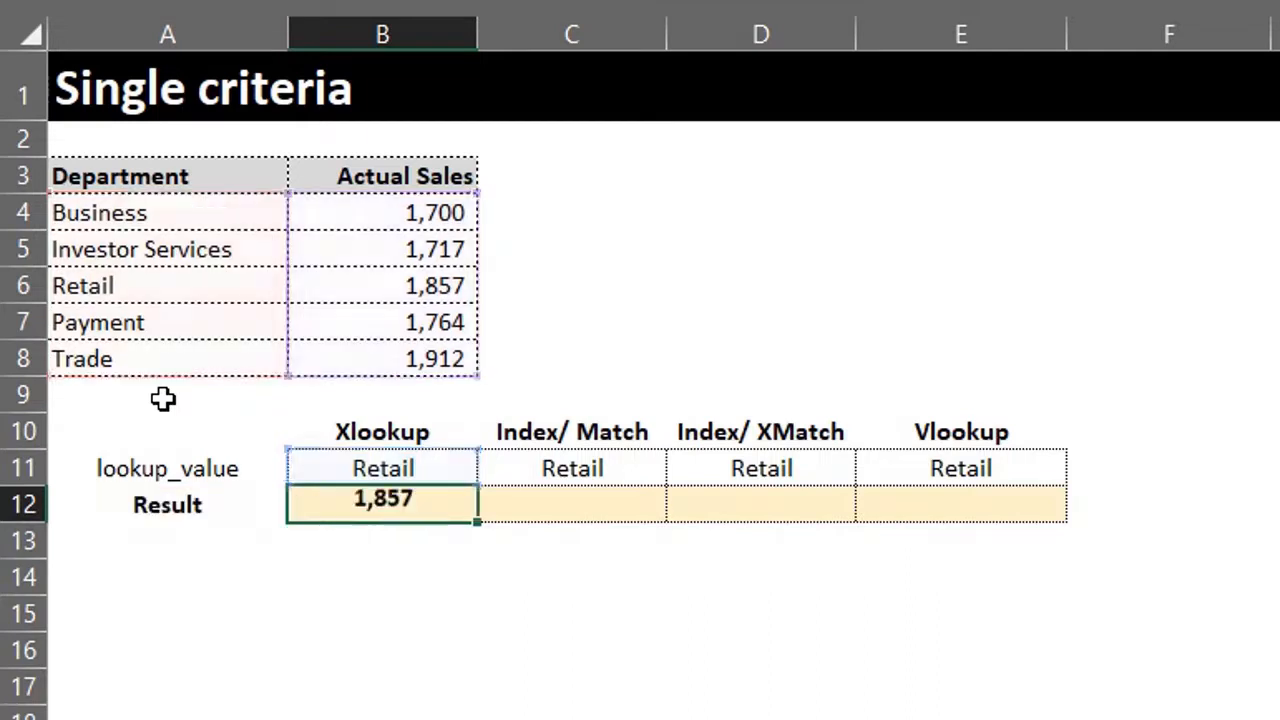
pyautogui.click(410, 472)
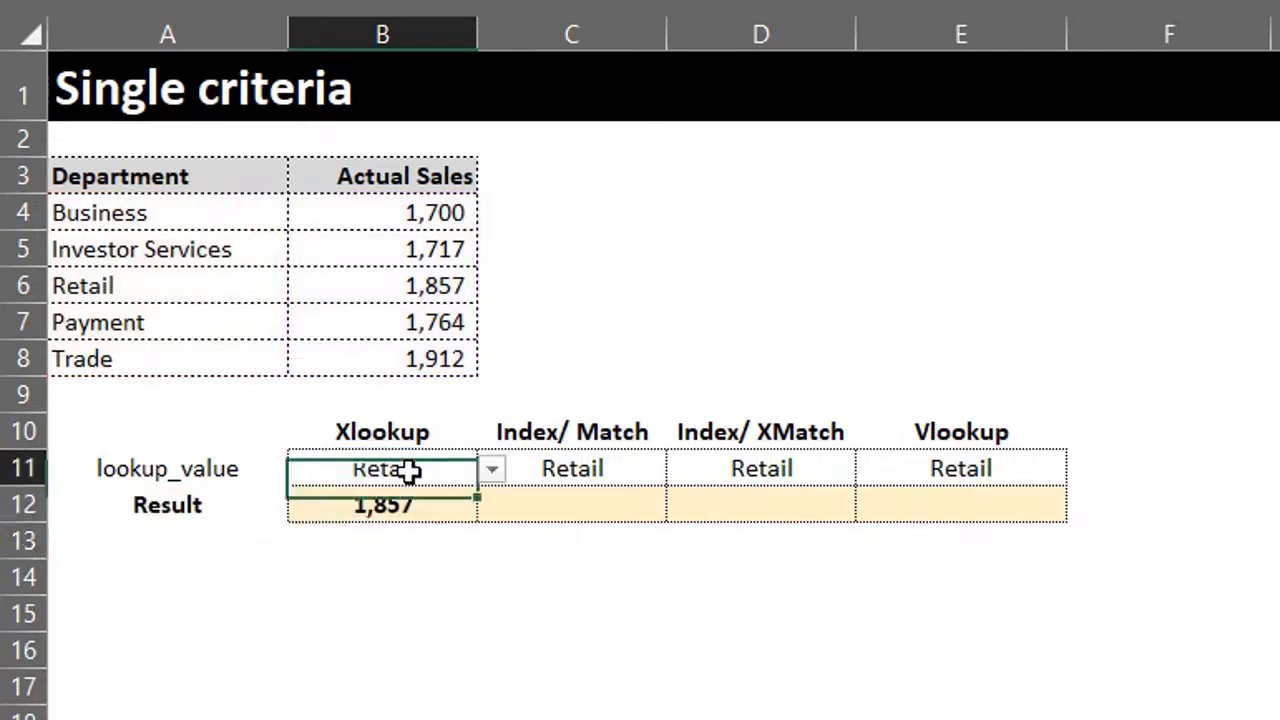
pyautogui.click(492, 469)
pyautogui.click(454, 523)
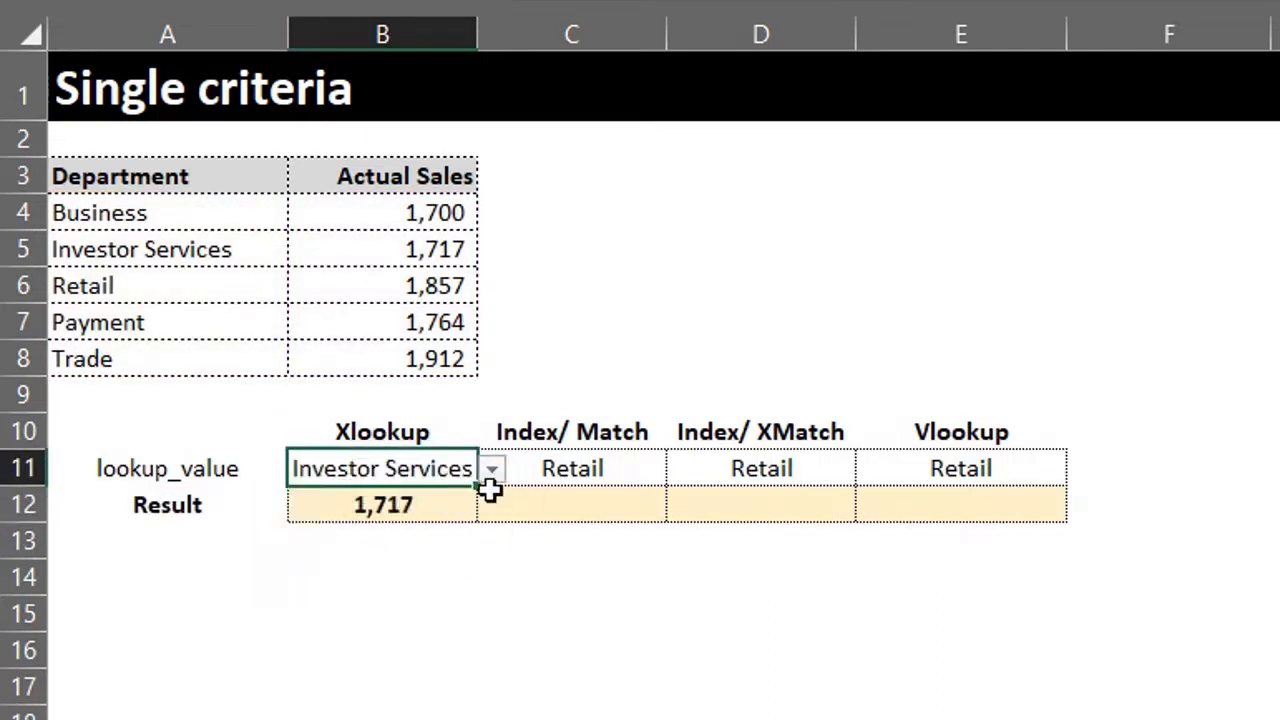
# Start an INDEX formula in C12 with the Actual Sales figures B4:B8 as its array.
pyautogui.click(585, 506)
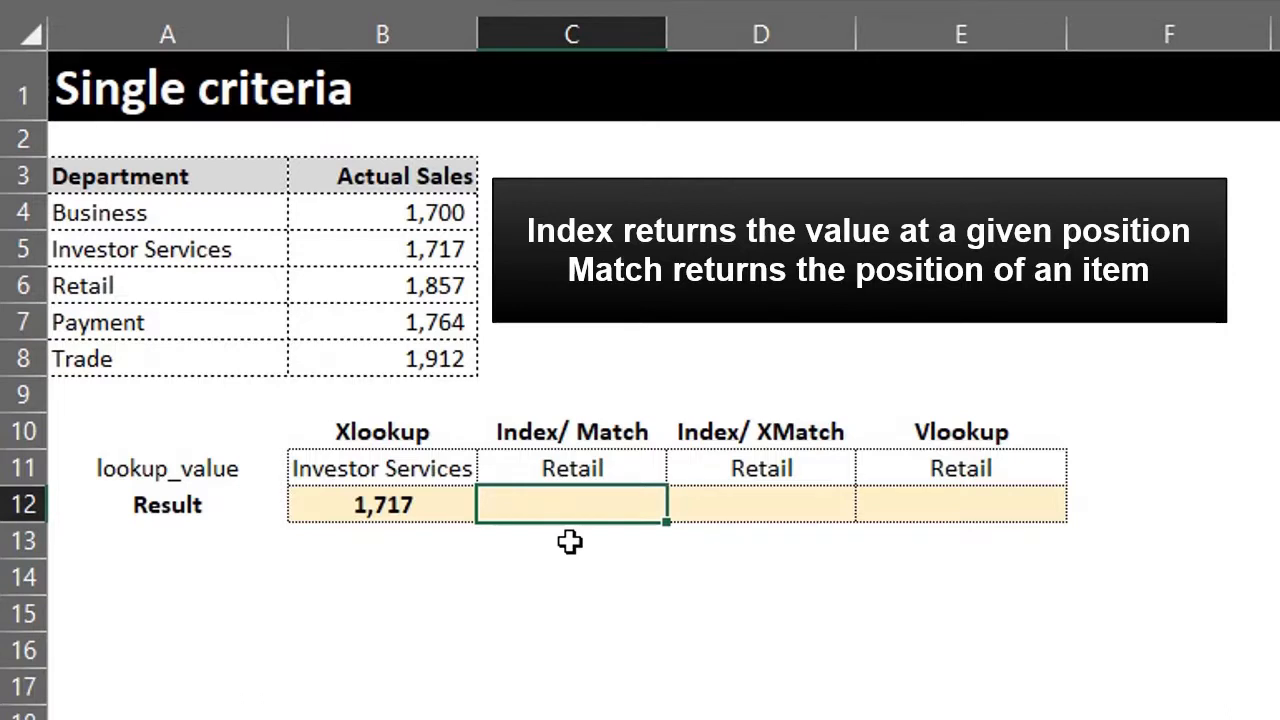
pyautogui.write('=ind')
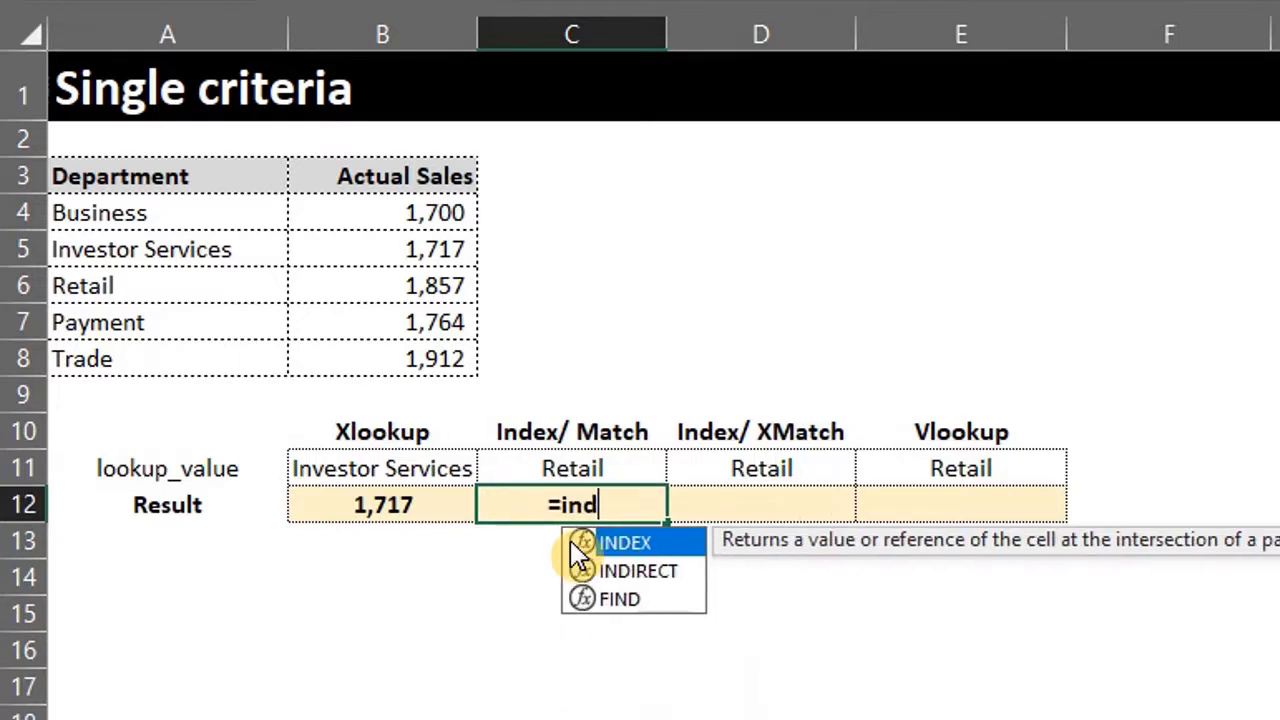
pyautogui.press('Tab')
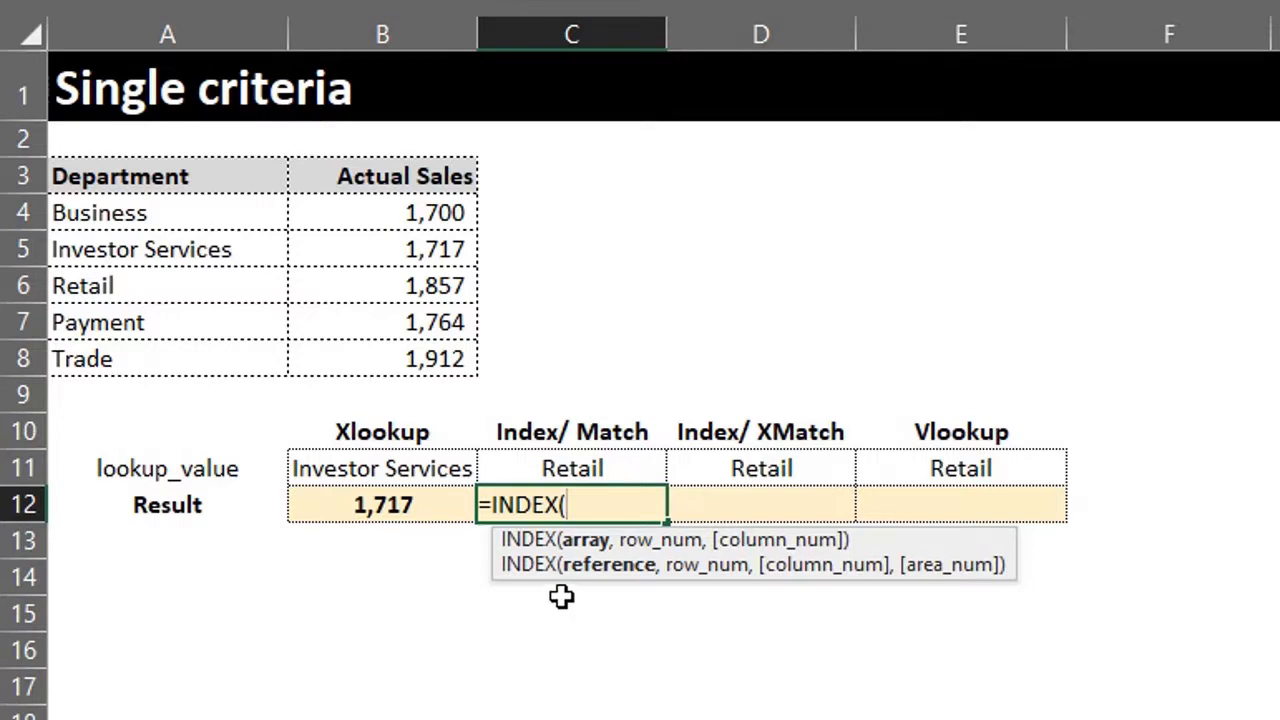
pyautogui.moveTo(451, 212); pyautogui.dragTo(455, 360)
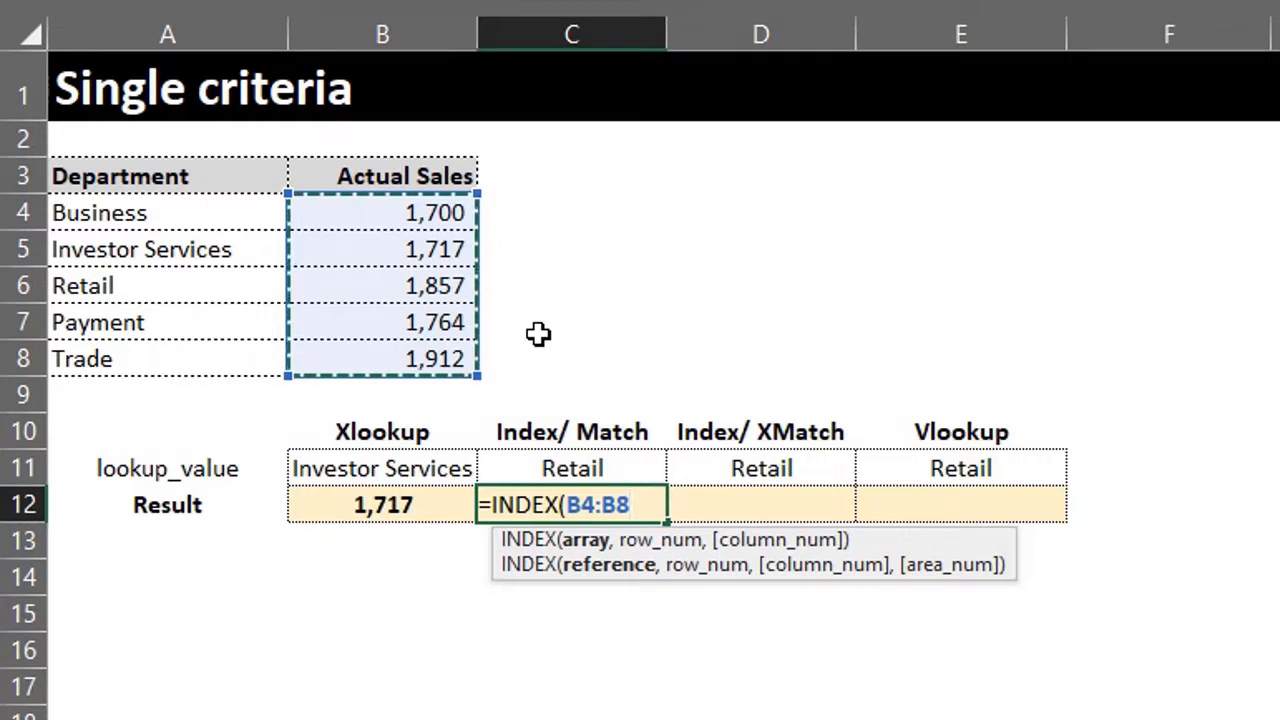
pyautogui.write(',')
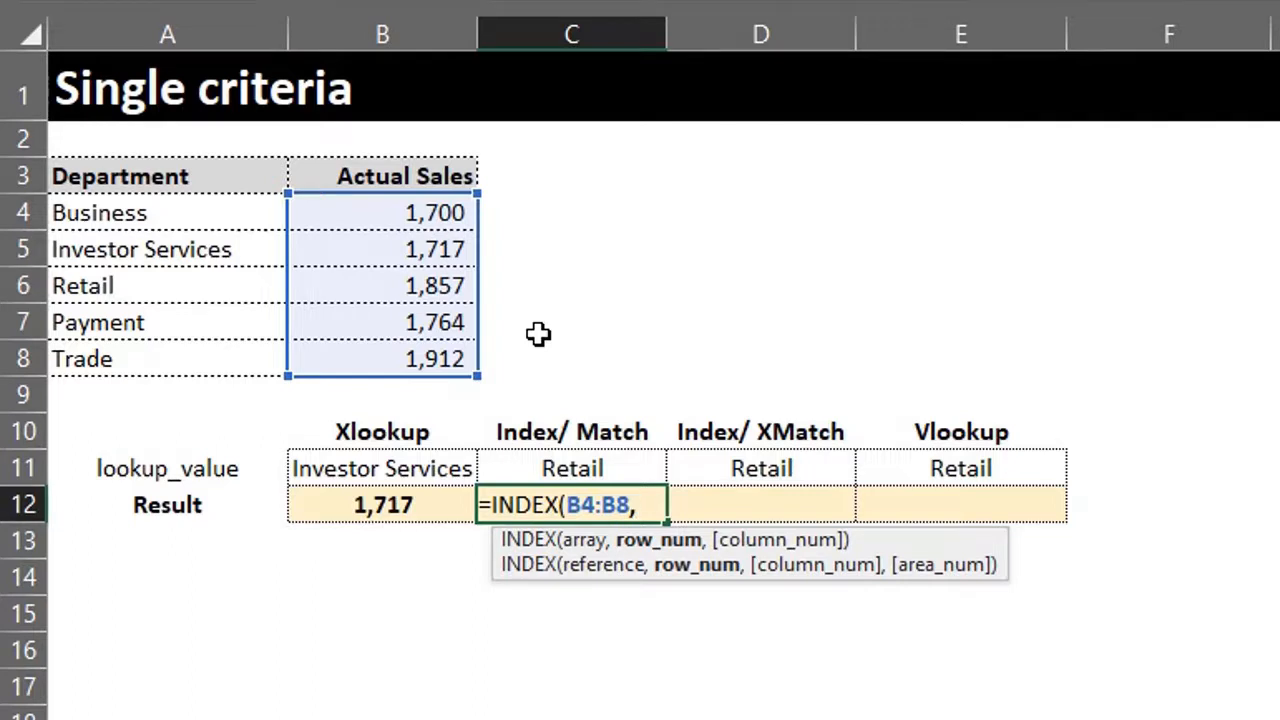
# Nest MATCH(C11,A4:A8,0) with exact match as the row number and complete the INDEX formula in C12.
pyautogui.write('mat')
pyautogui.press('Tab')
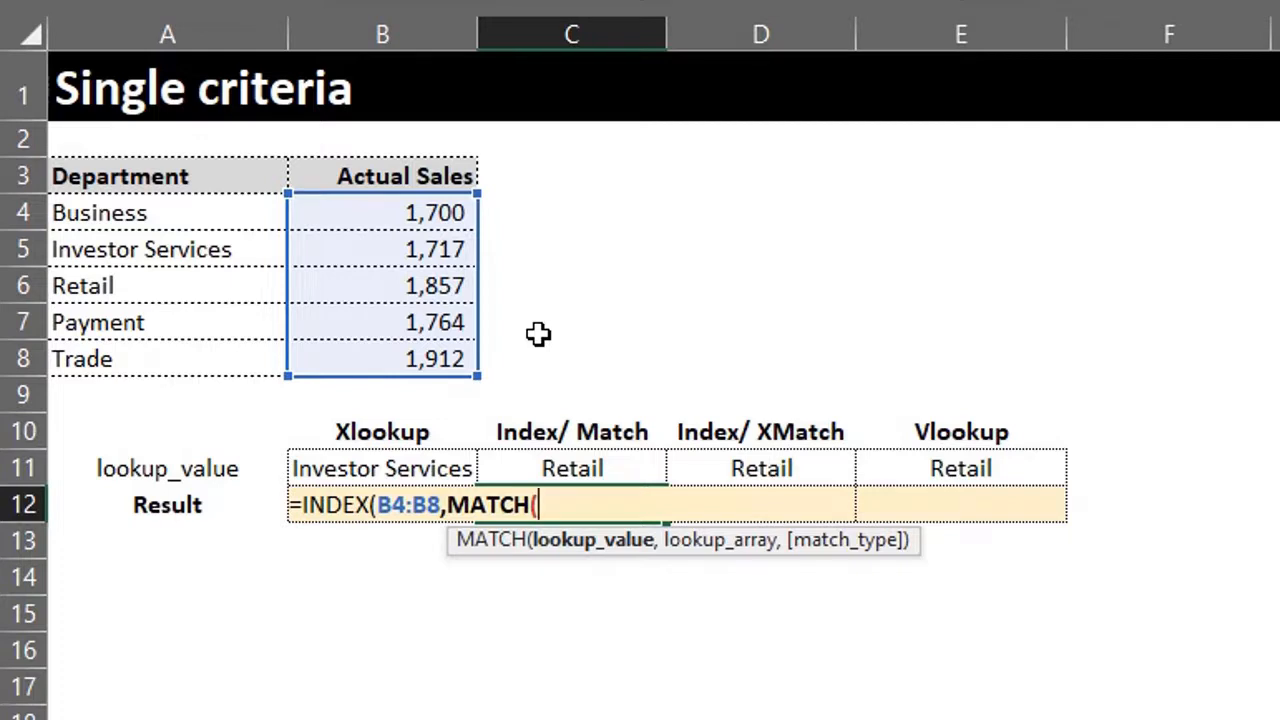
pyautogui.click(620, 468)
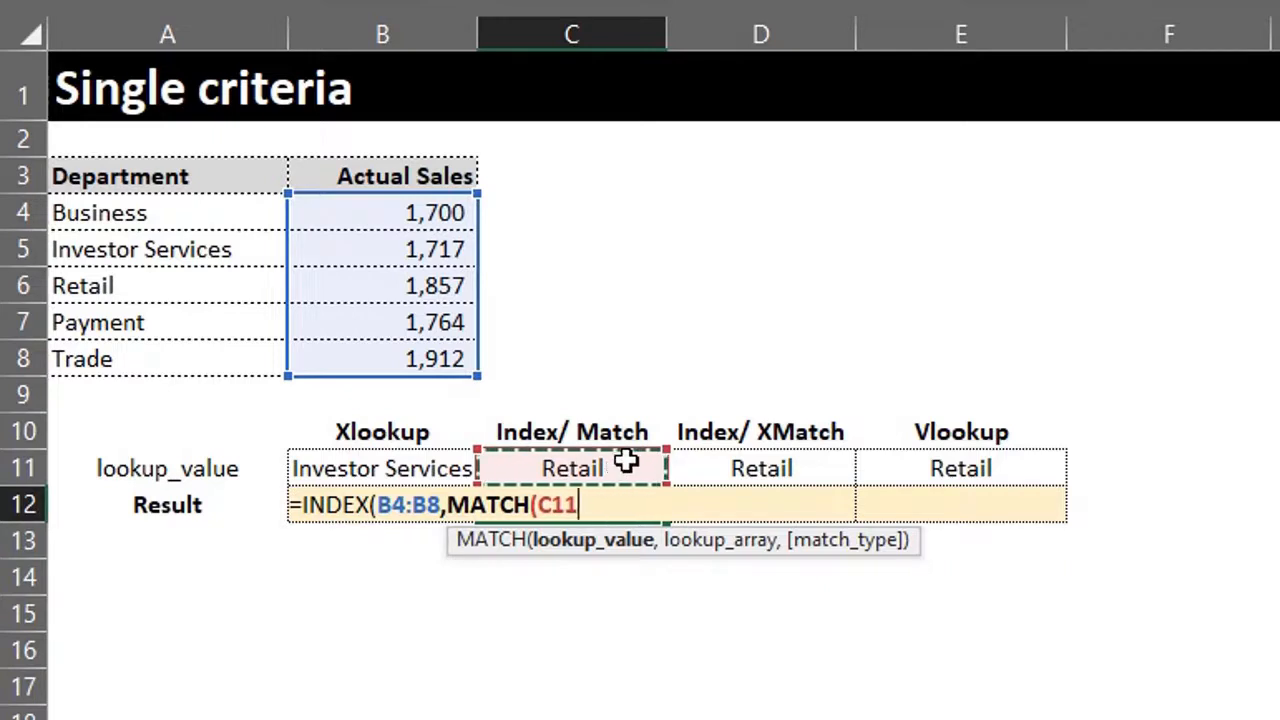
pyautogui.write(',')
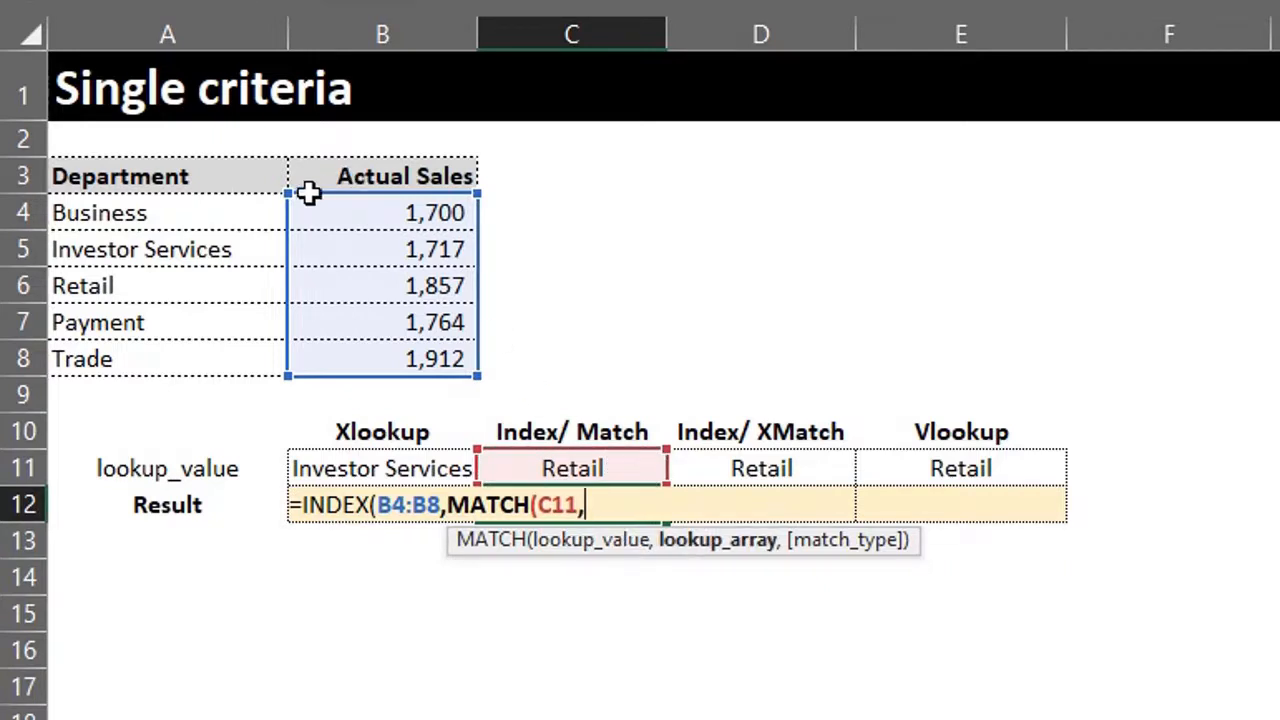
pyautogui.moveTo(214, 212); pyautogui.dragTo(196, 366)
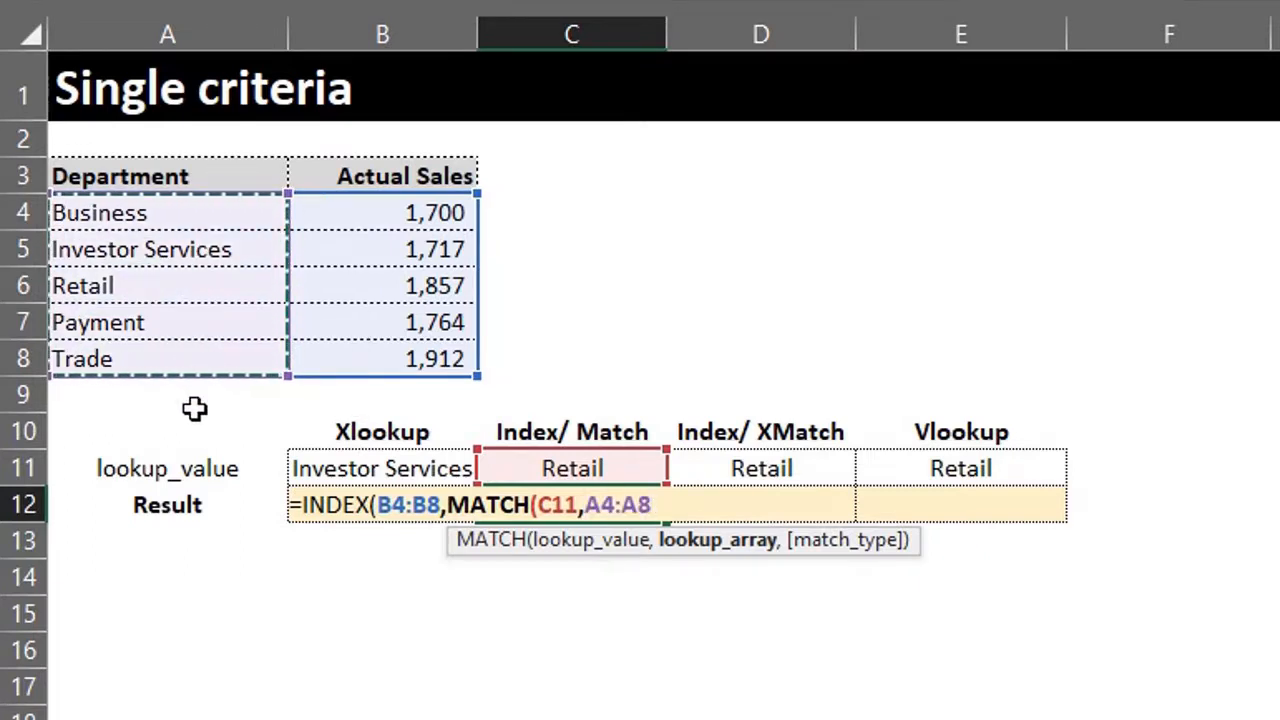
pyautogui.write(',')
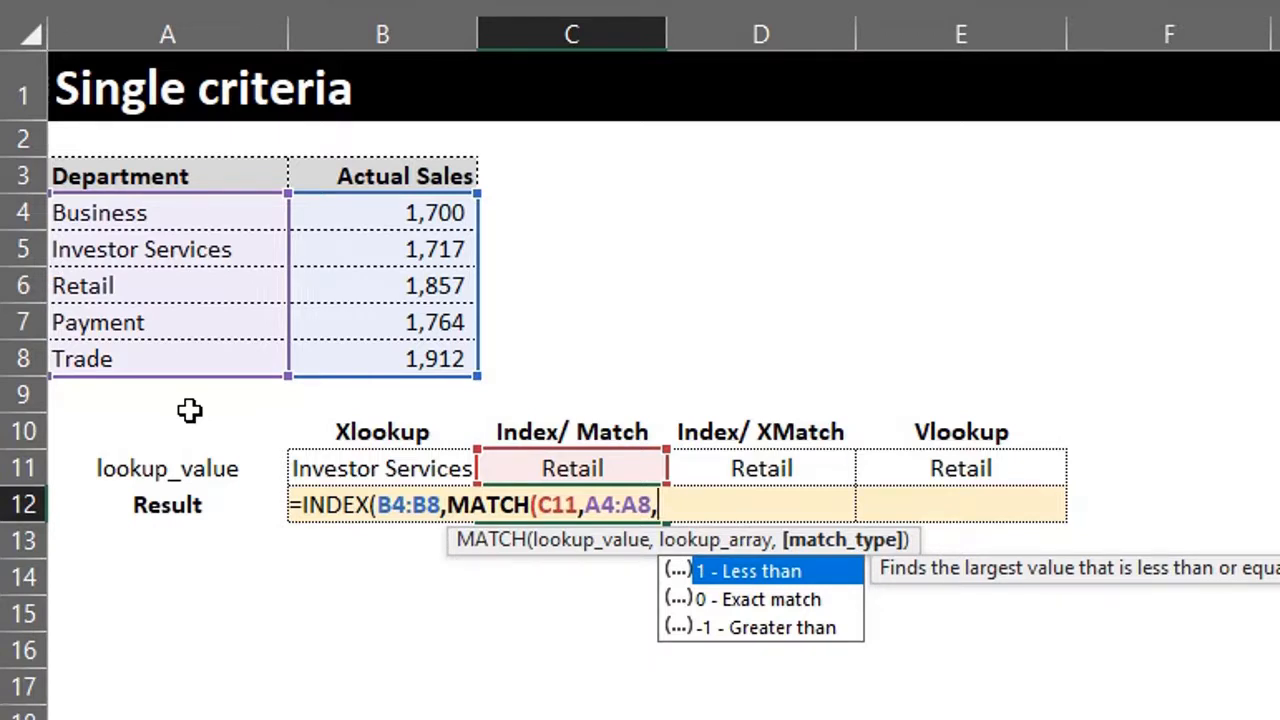
pyautogui.press('Down')
pyautogui.press('Tab')
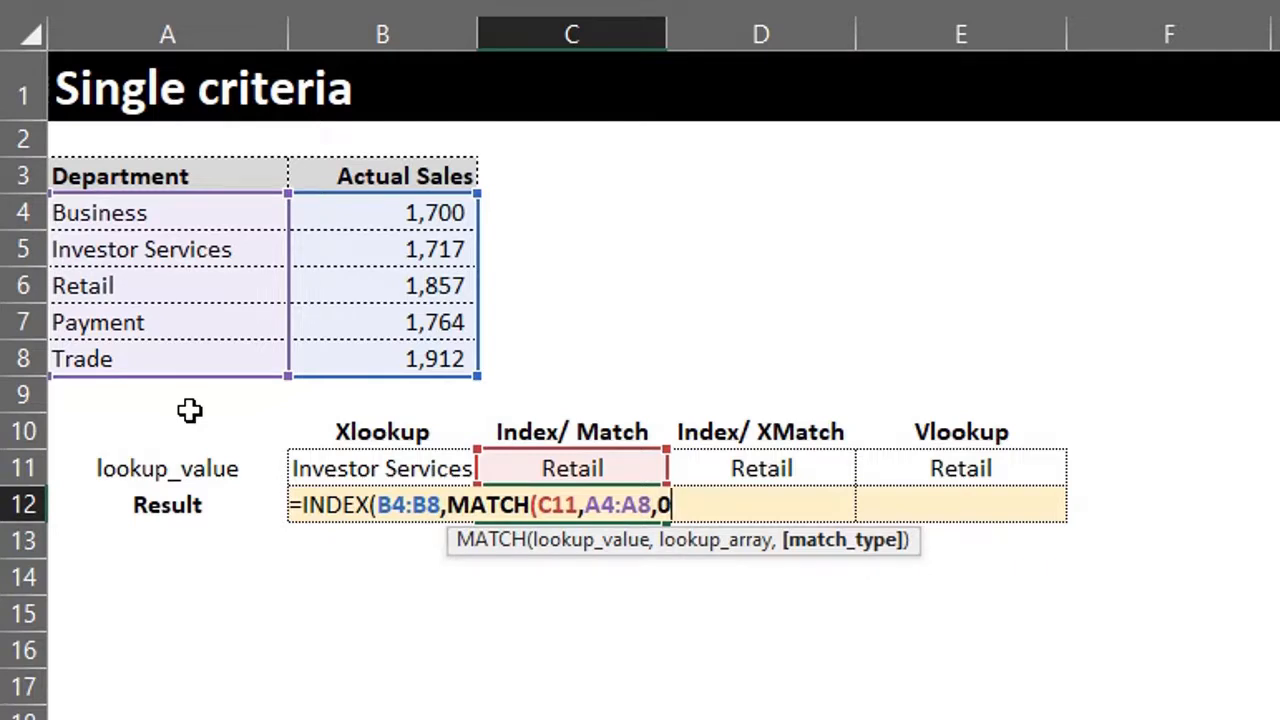
pyautogui.write(')')
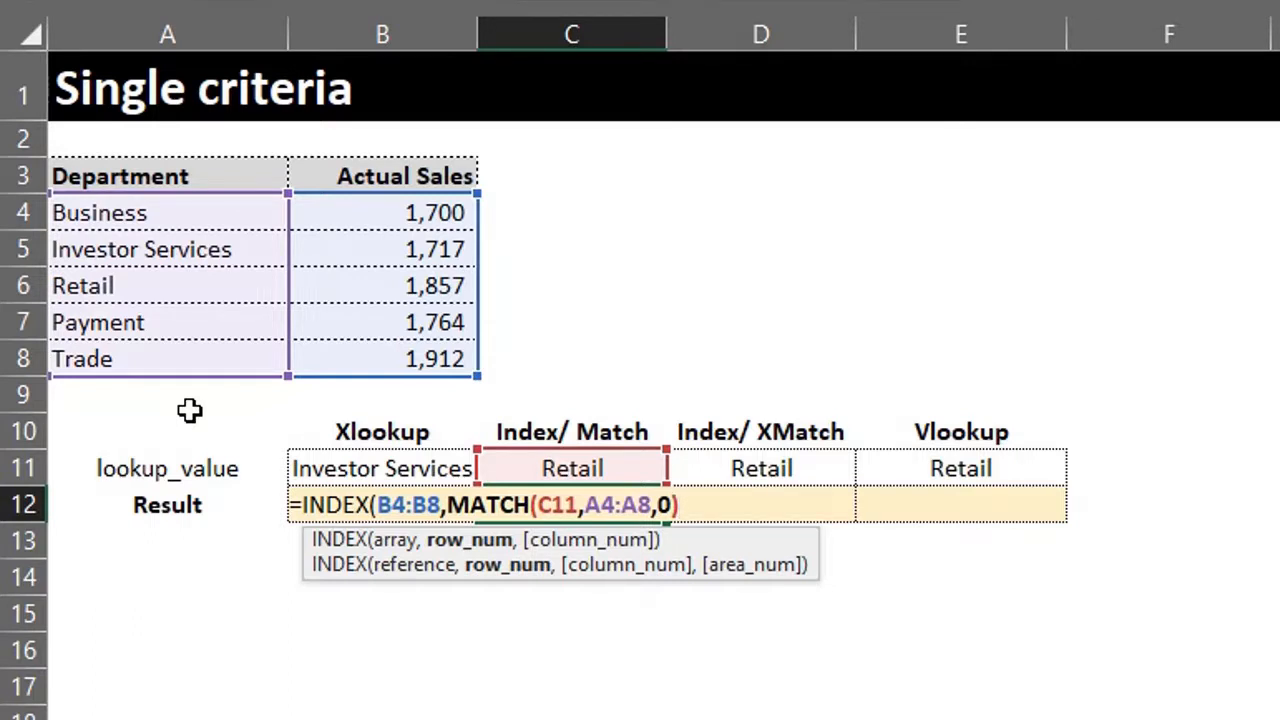
pyautogui.write(')')
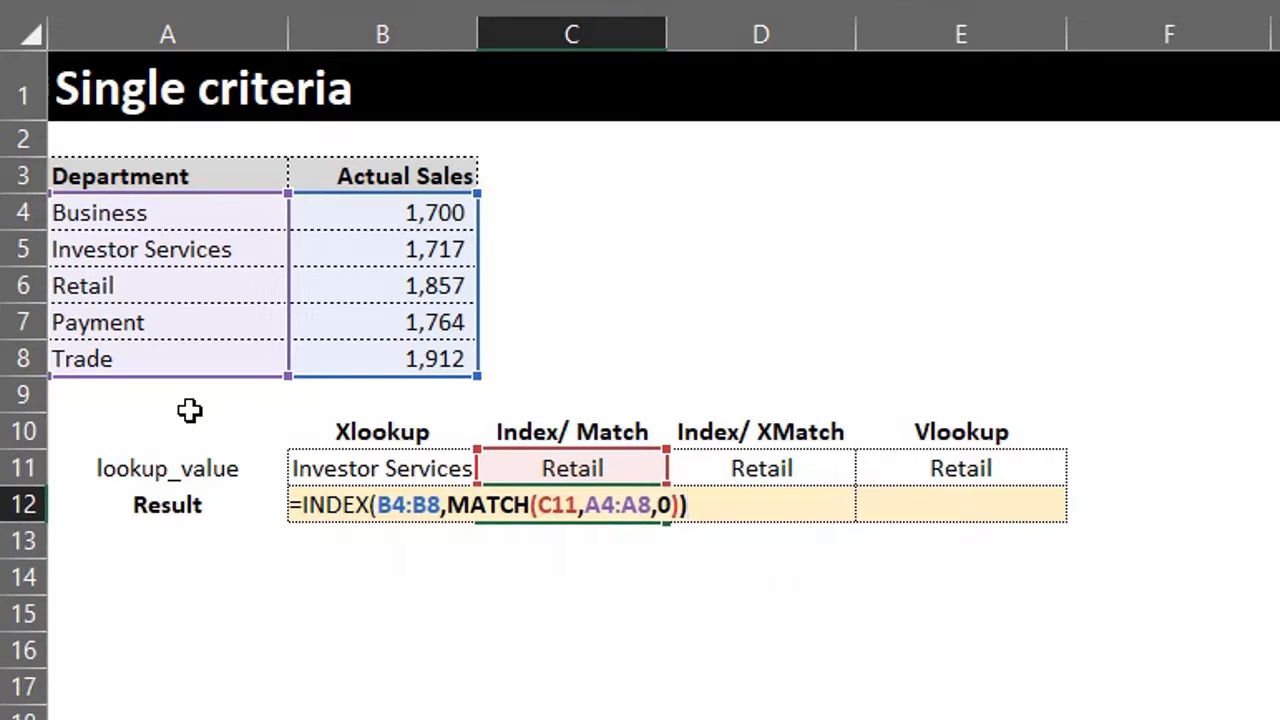
pyautogui.press('Return')
# Test the Index/Match result by switching the lookup value in C11 to Investor Services and finally to Business.
pyautogui.click(574, 474)
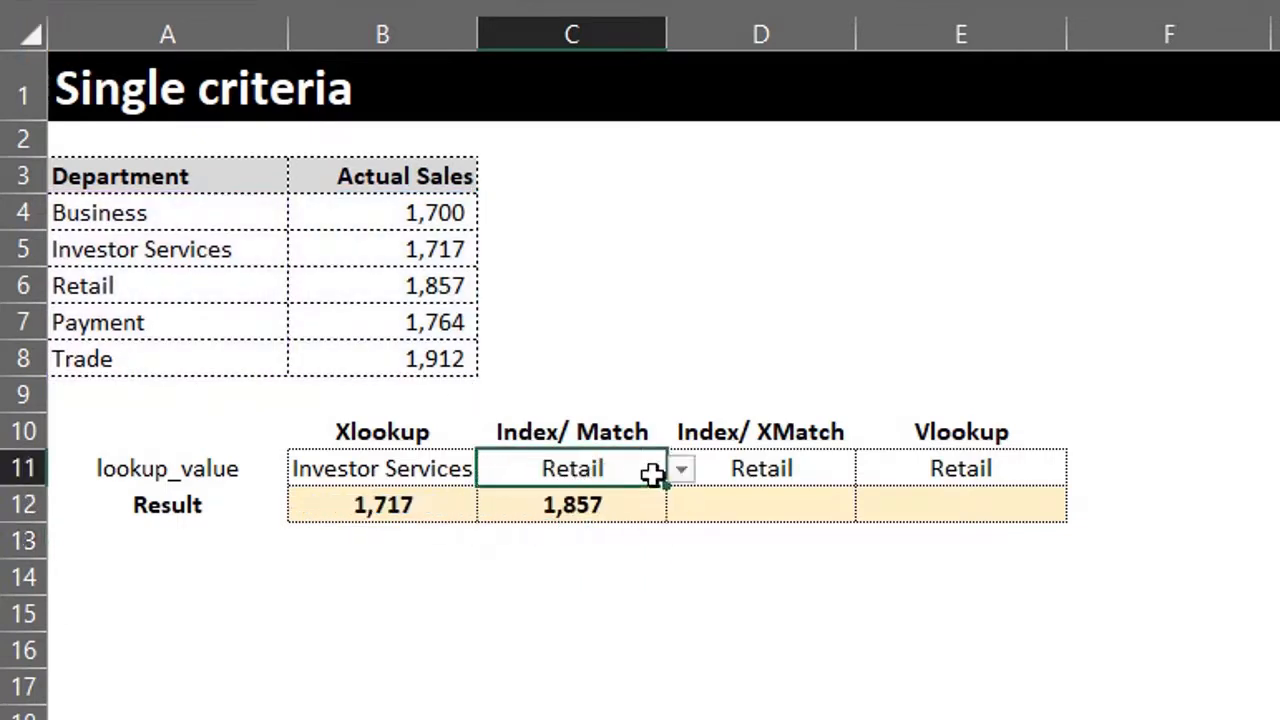
pyautogui.click(680, 469)
pyautogui.click(654, 523)
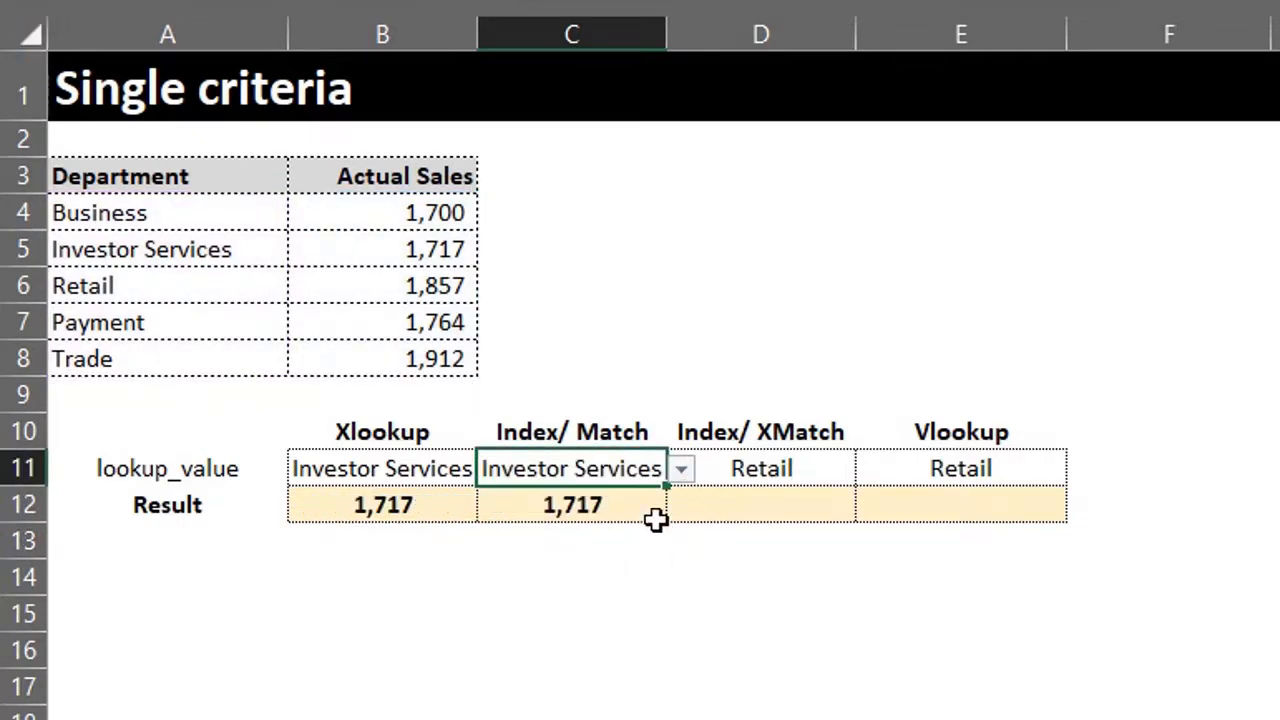
pyautogui.click(681, 470)
pyautogui.click(642, 497)
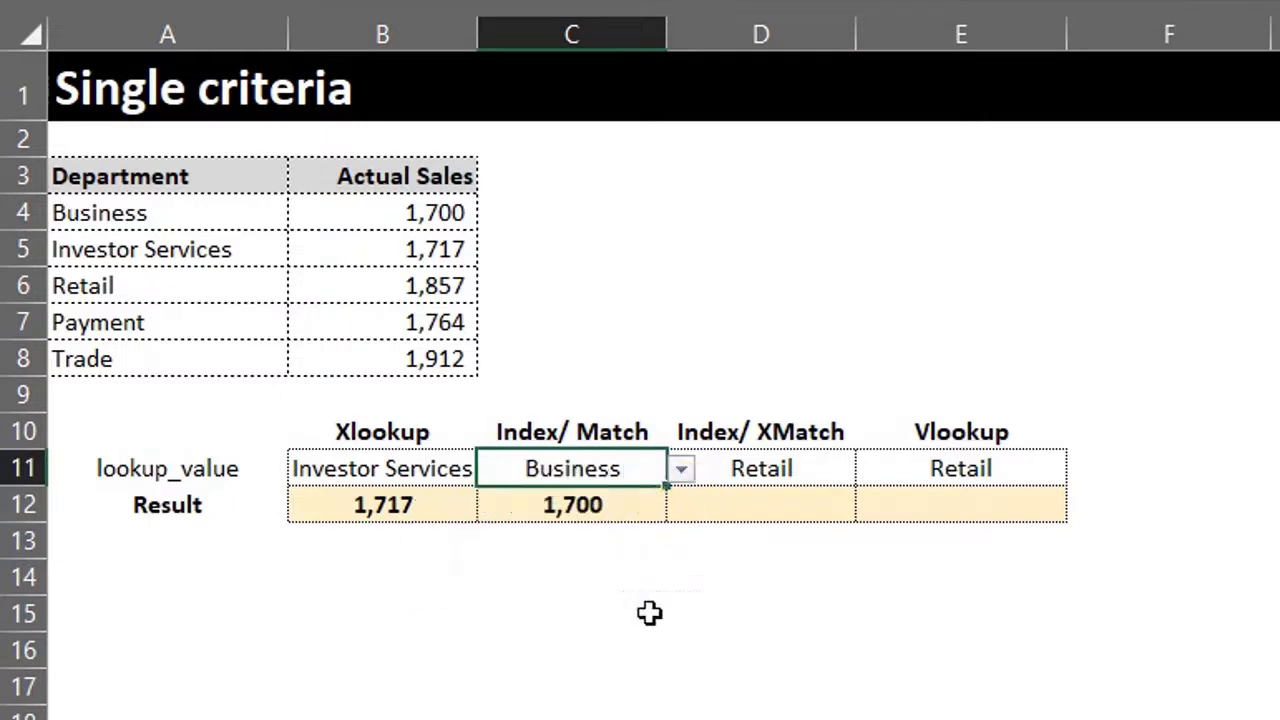
# Start an INDEX formula in D12 with the Actual Sales figures B4:B8 as its array.
pyautogui.click(808, 512)
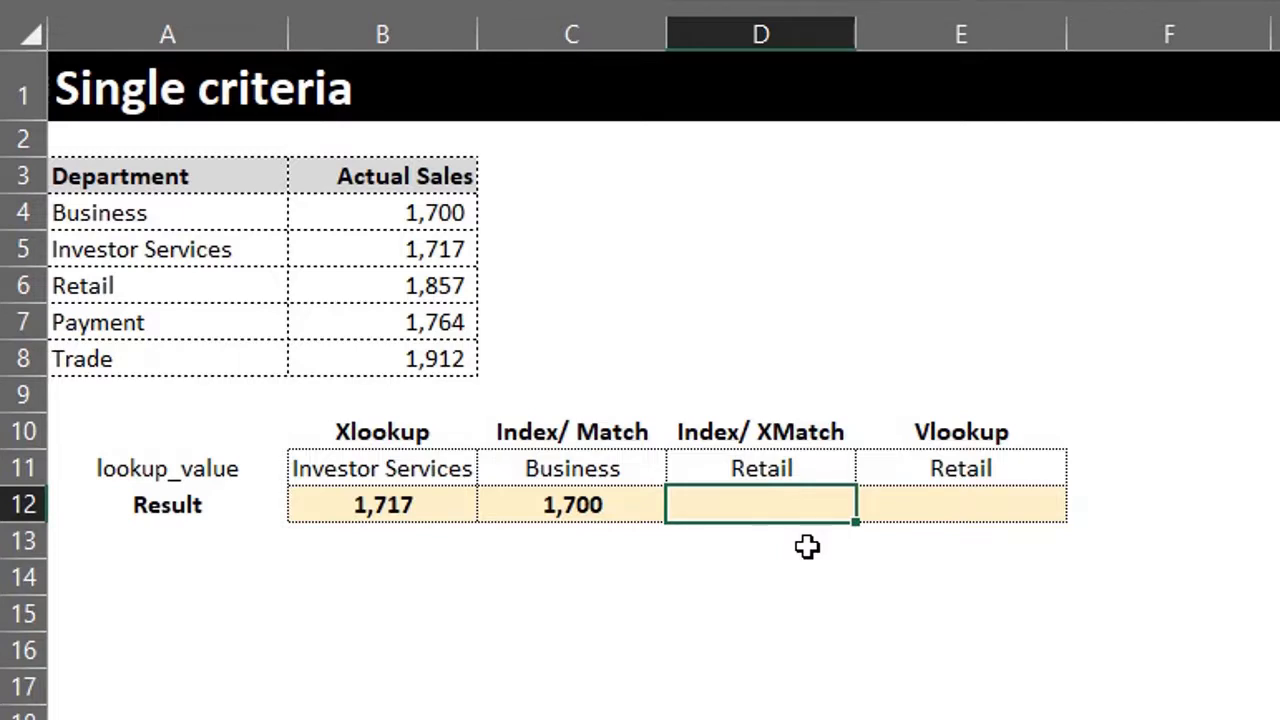
pyautogui.write('=ind')
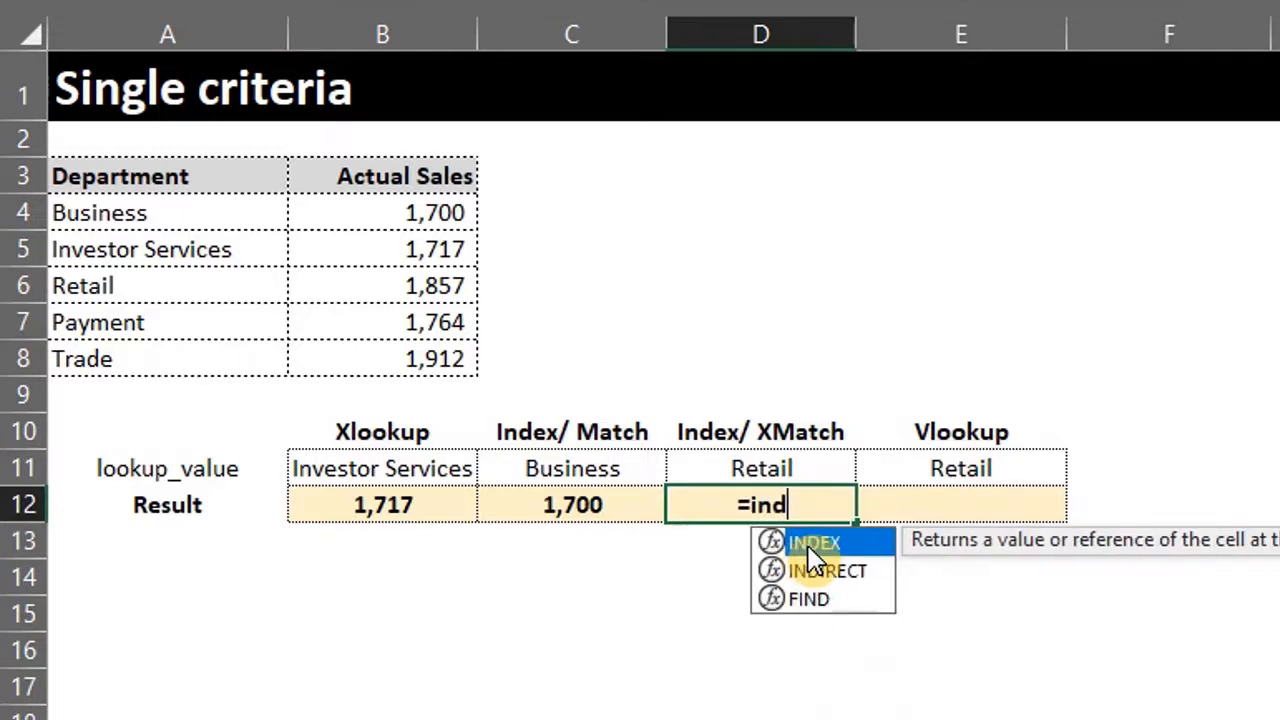
pyautogui.press('Tab')
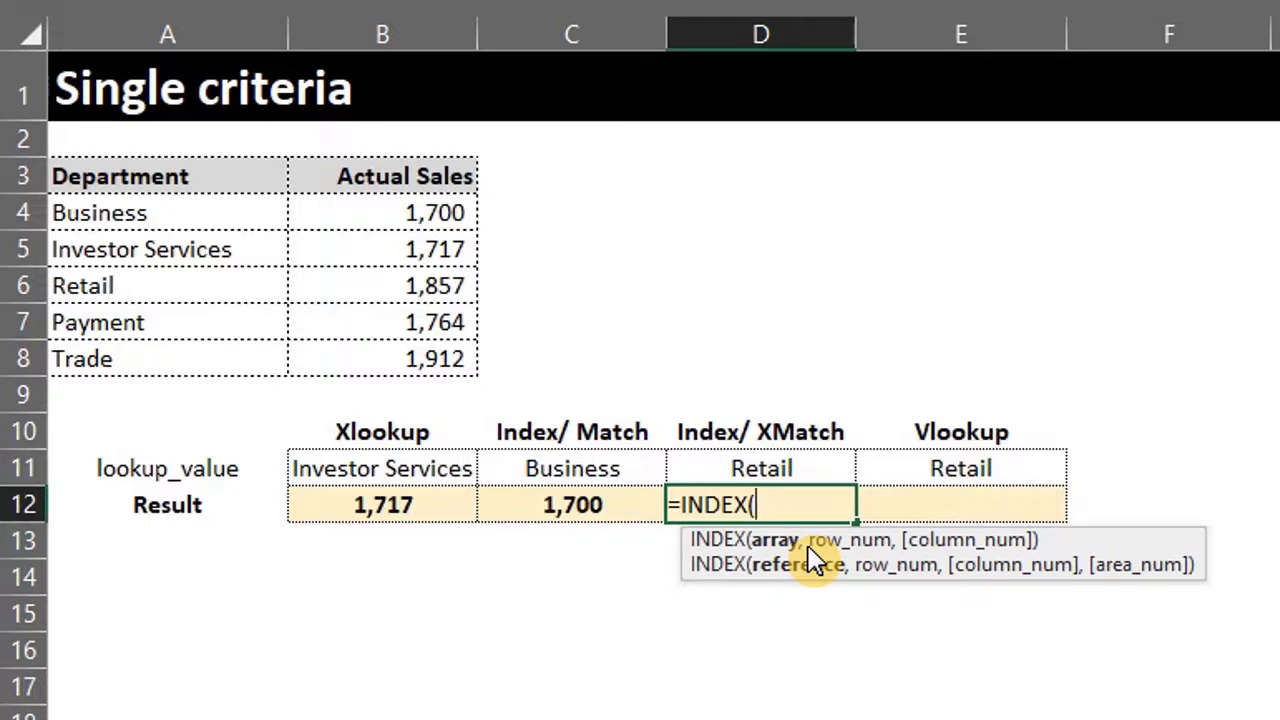
pyautogui.moveTo(410, 212); pyautogui.dragTo(414, 358)
pyautogui.write(',')
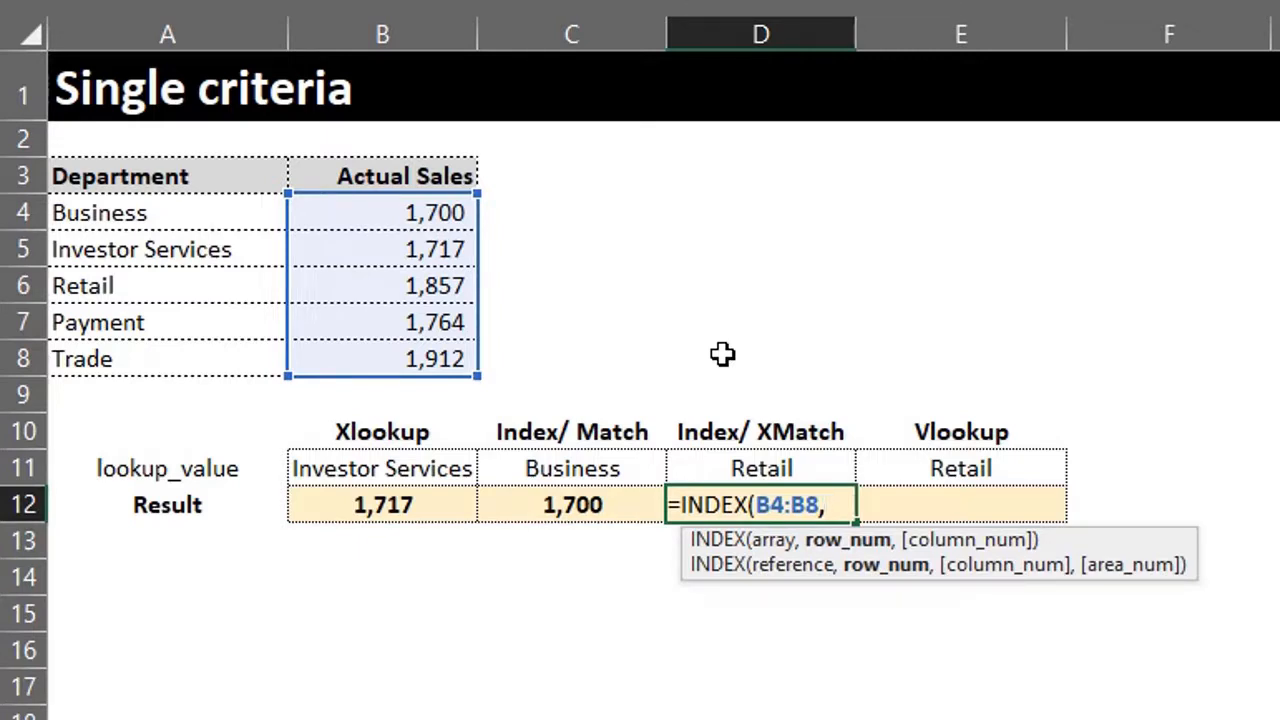
# Nest XMATCH as the row number in D12, with D11 as lookup value and departments A4:A8 as lookup array.
pyautogui.write('xm')
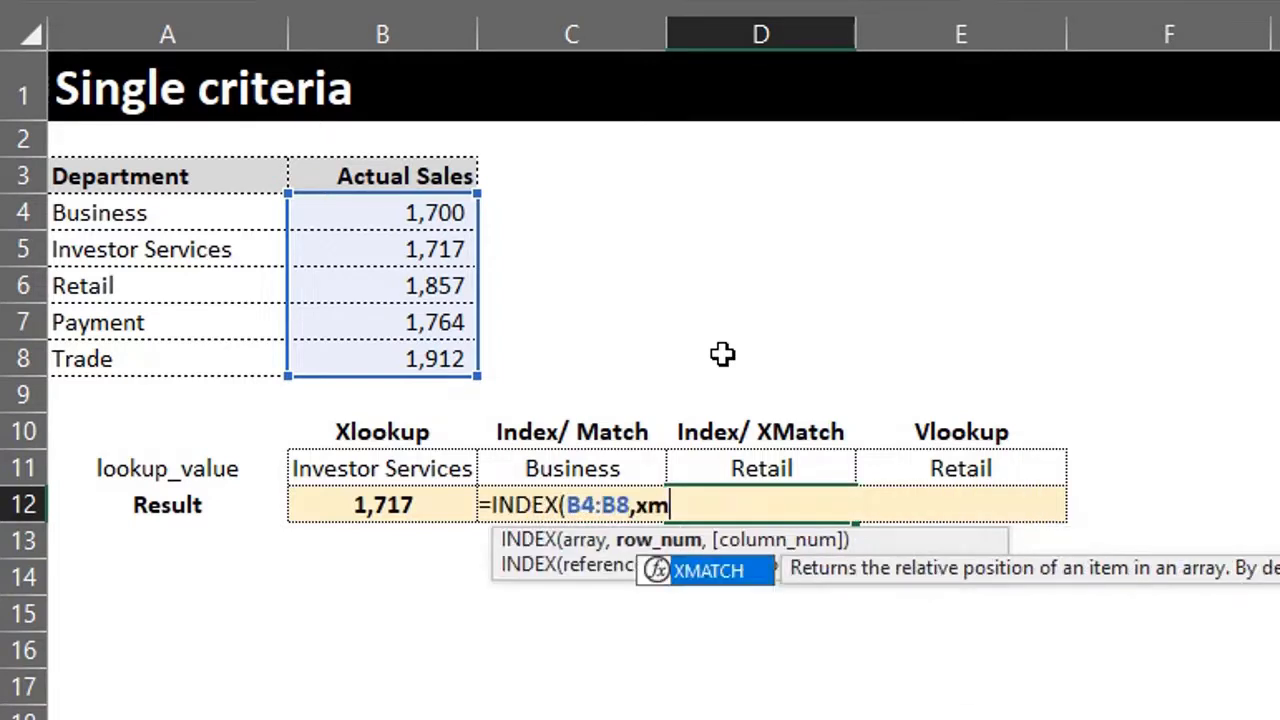
pyautogui.press('Tab')
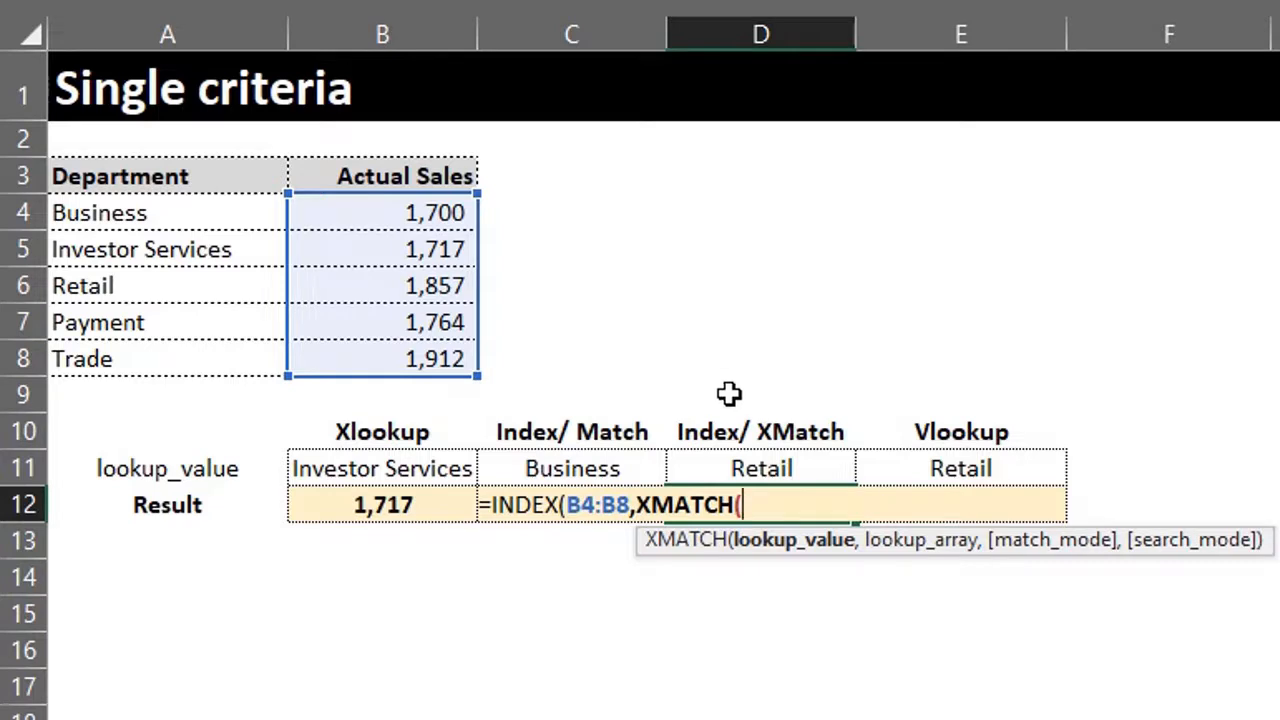
pyautogui.click(760, 466)
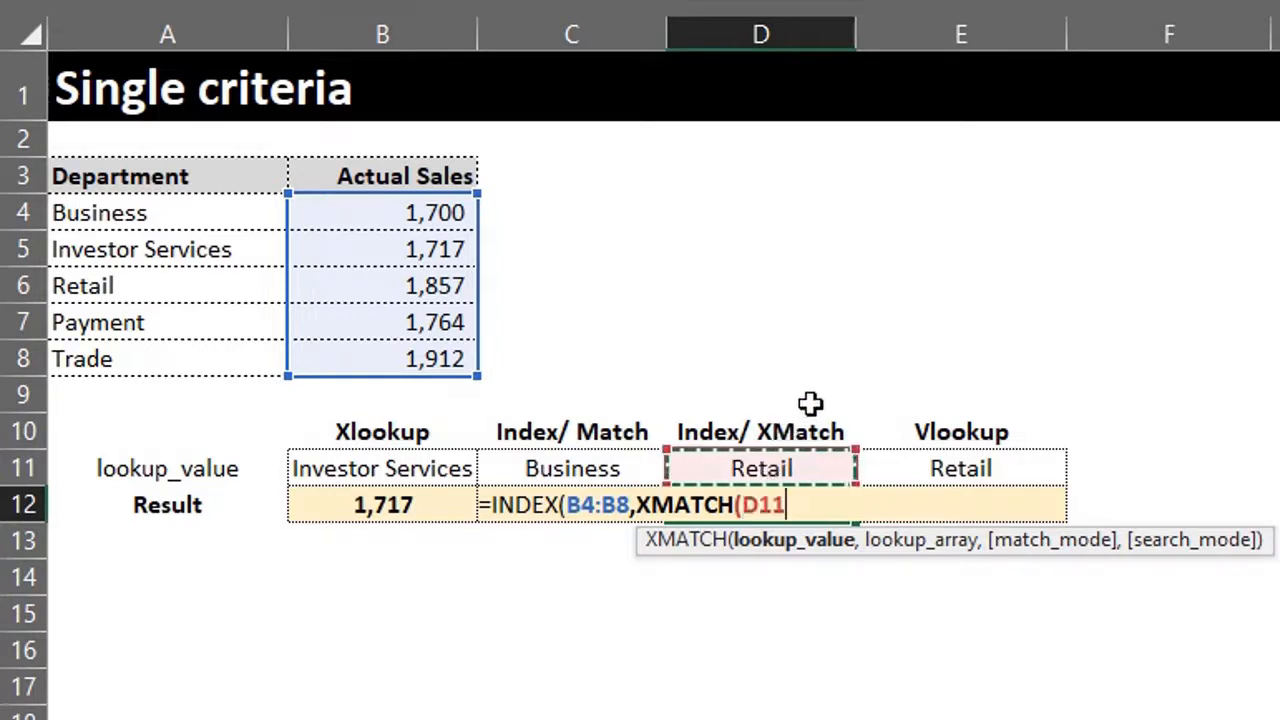
pyautogui.write(',')
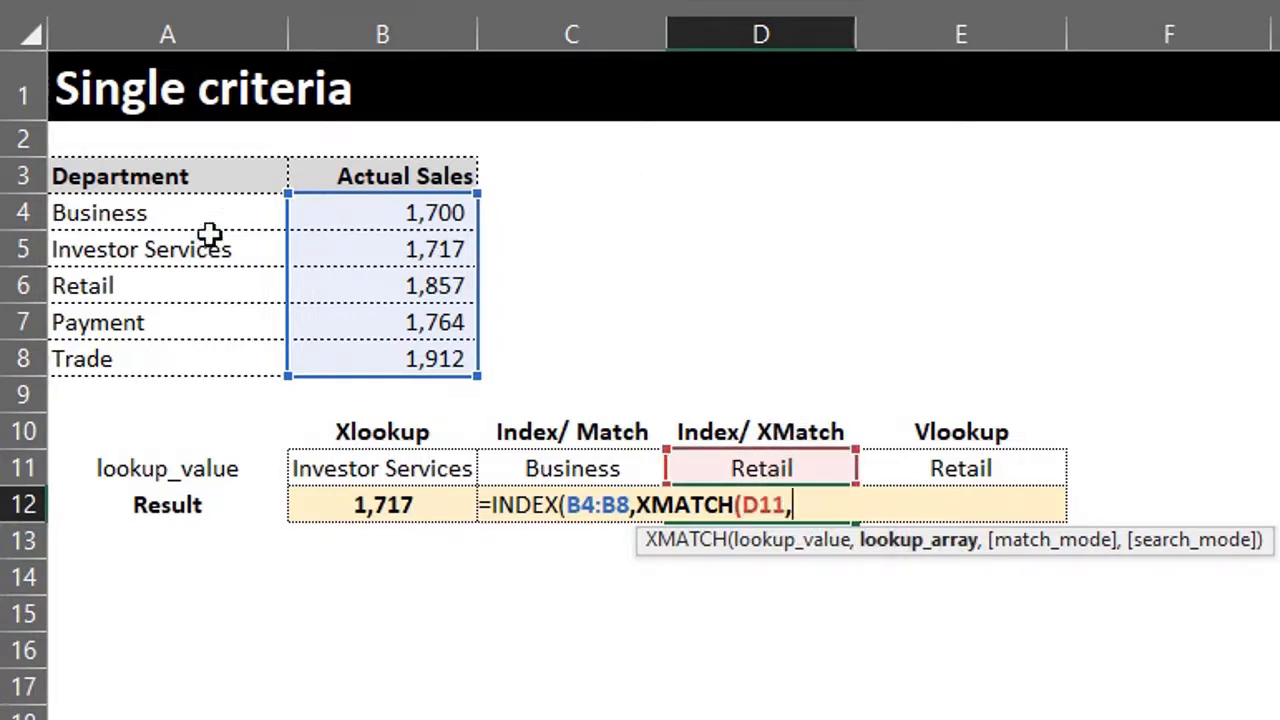
pyautogui.moveTo(186, 214); pyautogui.dragTo(193, 345)
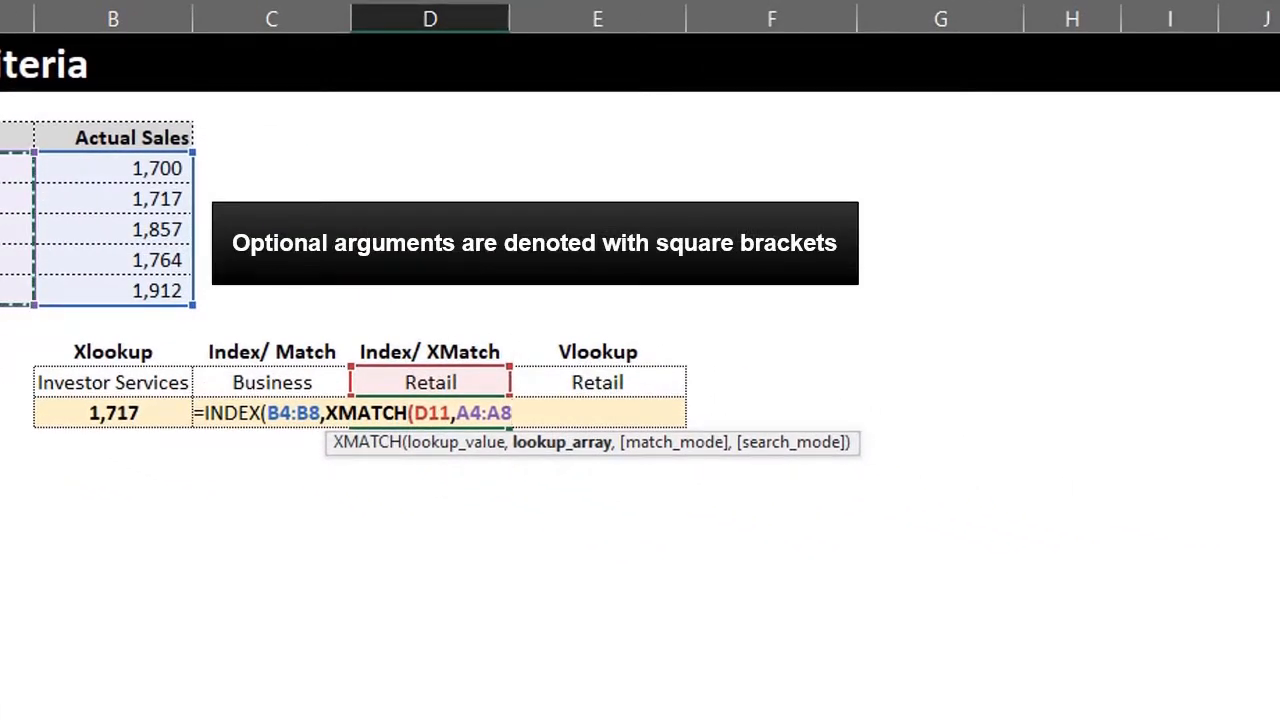
pyautogui.write(',')
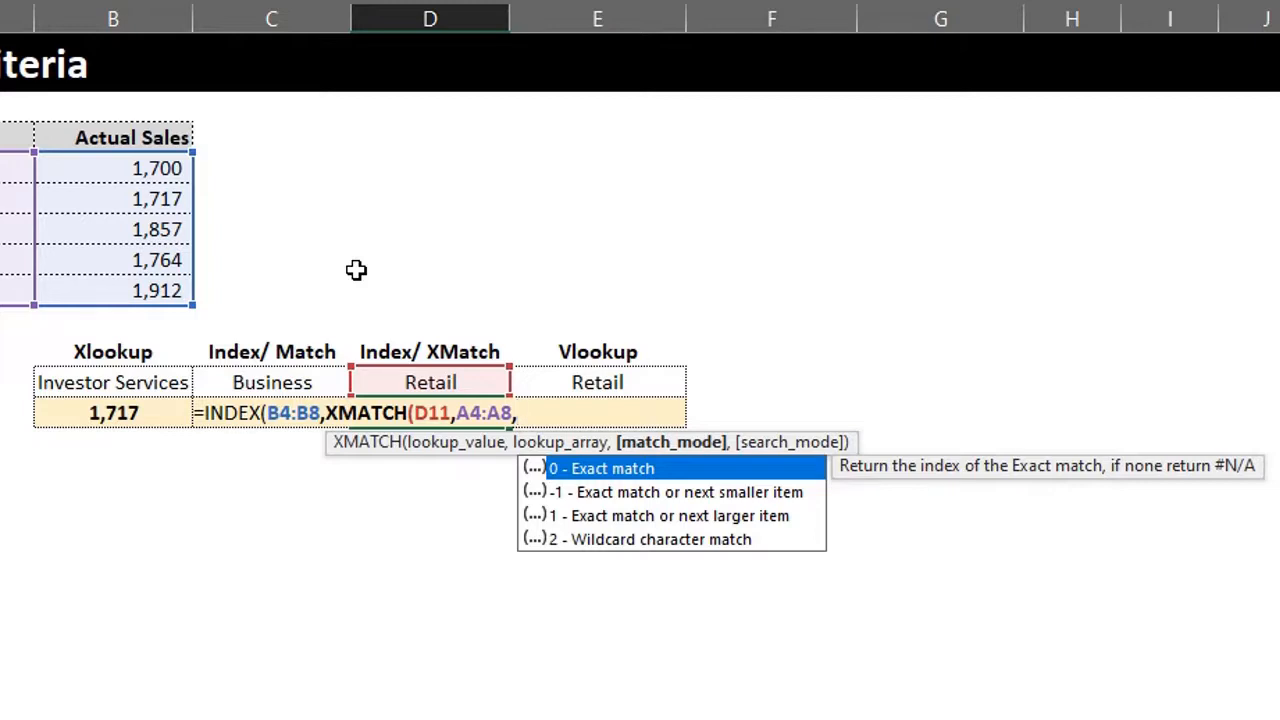
pyautogui.write(',')
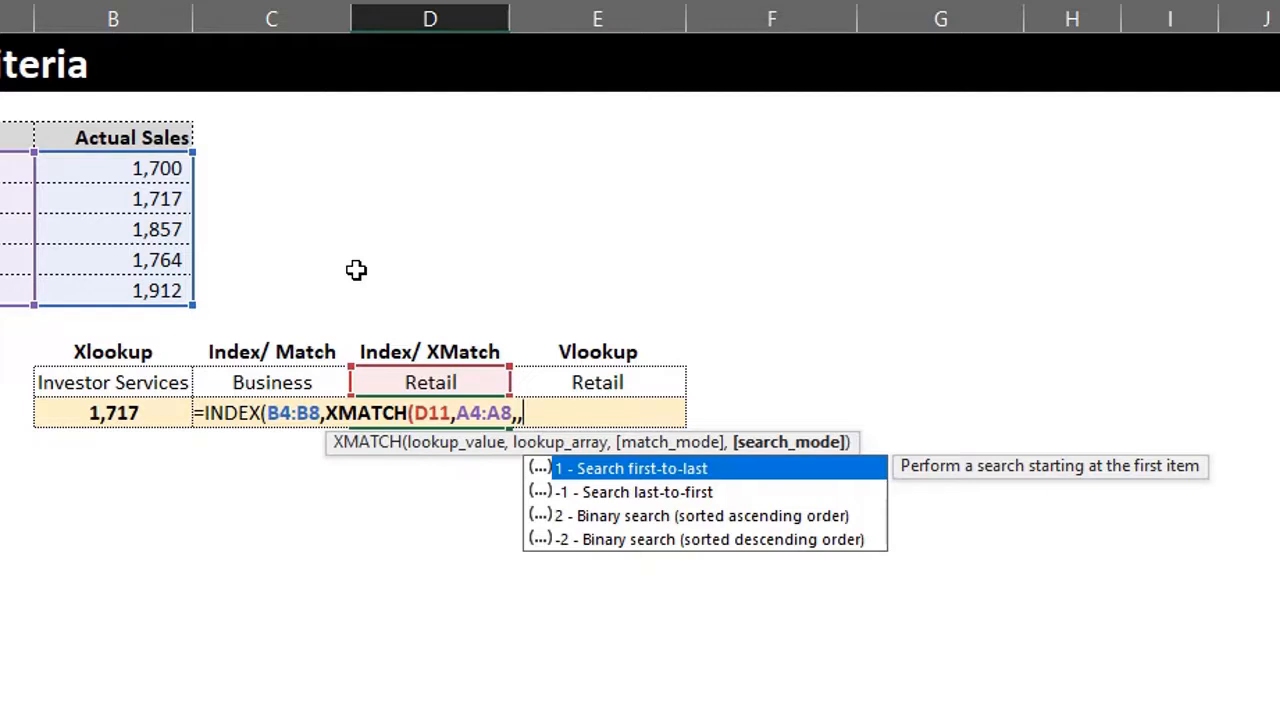
pyautogui.press('BackSpace')
pyautogui.press('BackSpace')
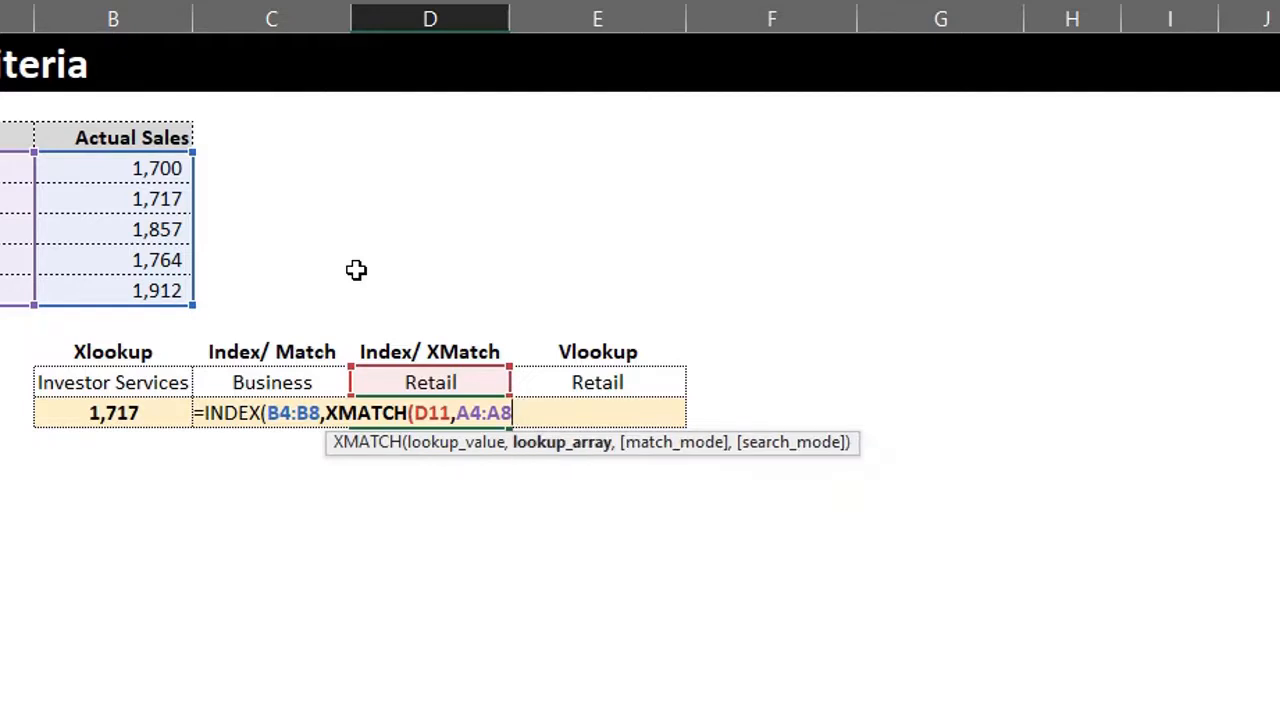
# Complete the INDEX/XMATCH formula in D12 without optional arguments and test it by setting the lookup value in D11 to Payment.
pyautogui.write(')')
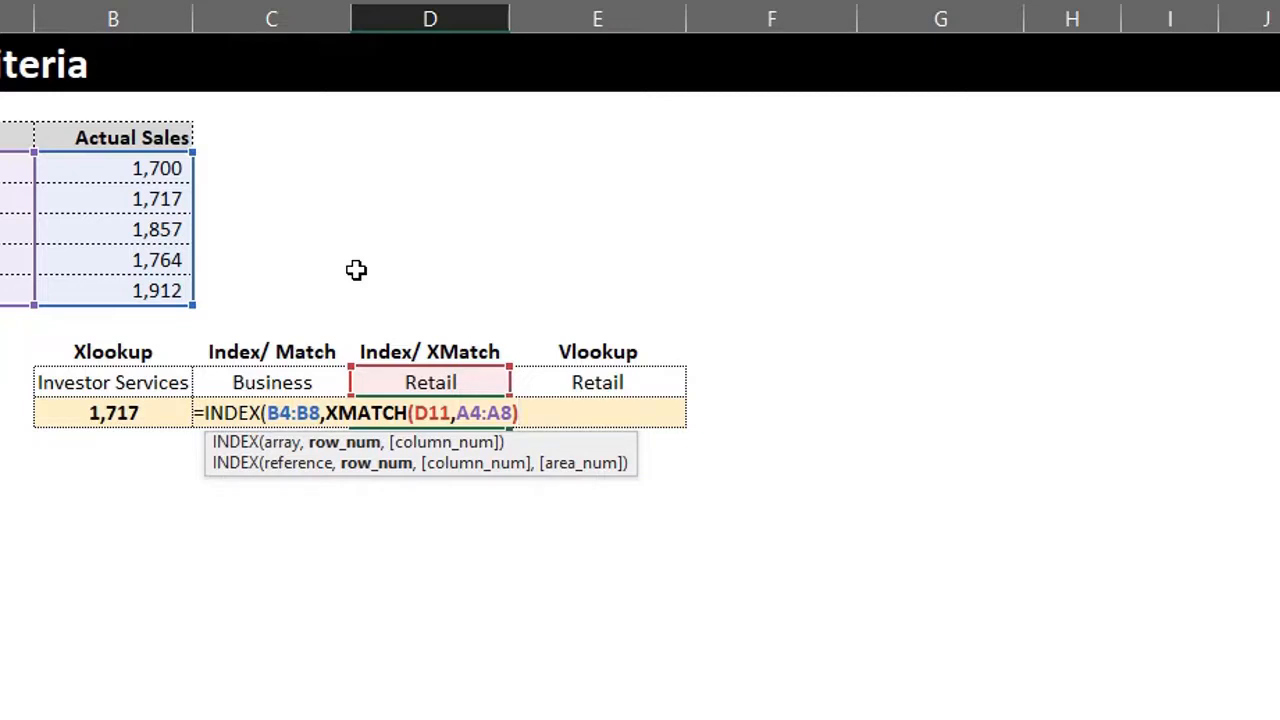
pyautogui.write(')')
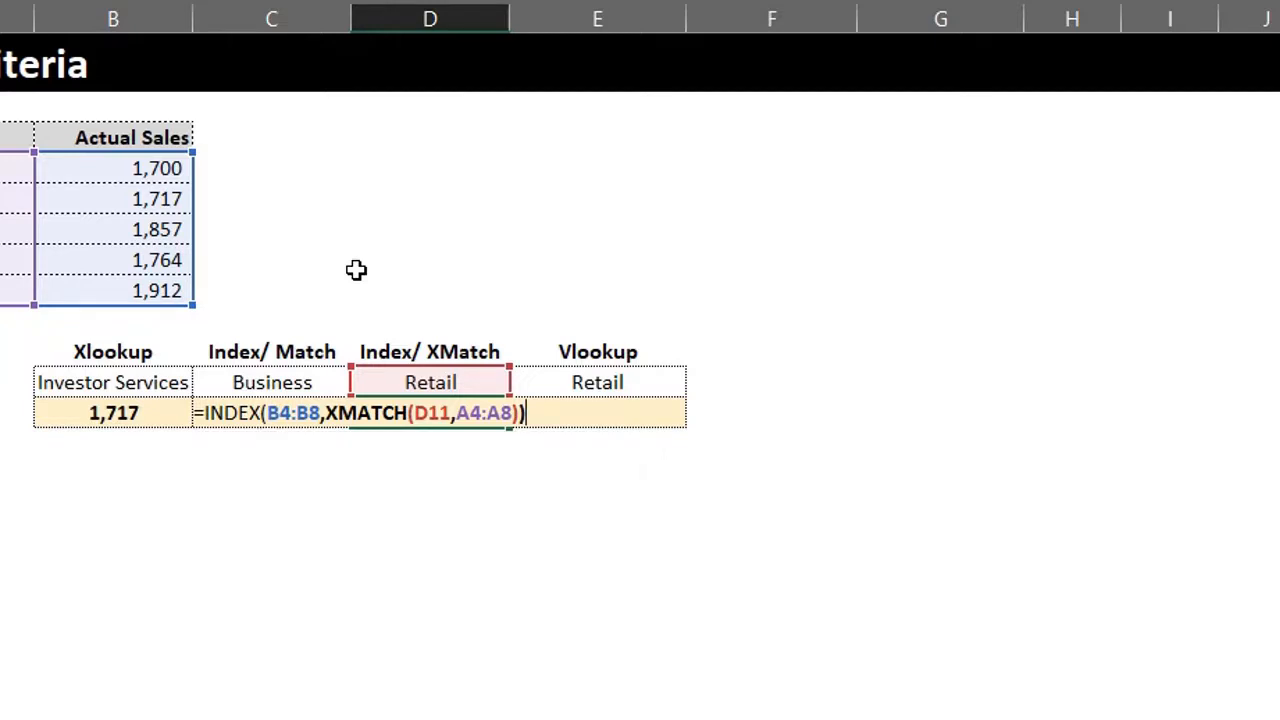
pyautogui.press('Return')
pyautogui.click(470, 383)
pyautogui.click(522, 384)
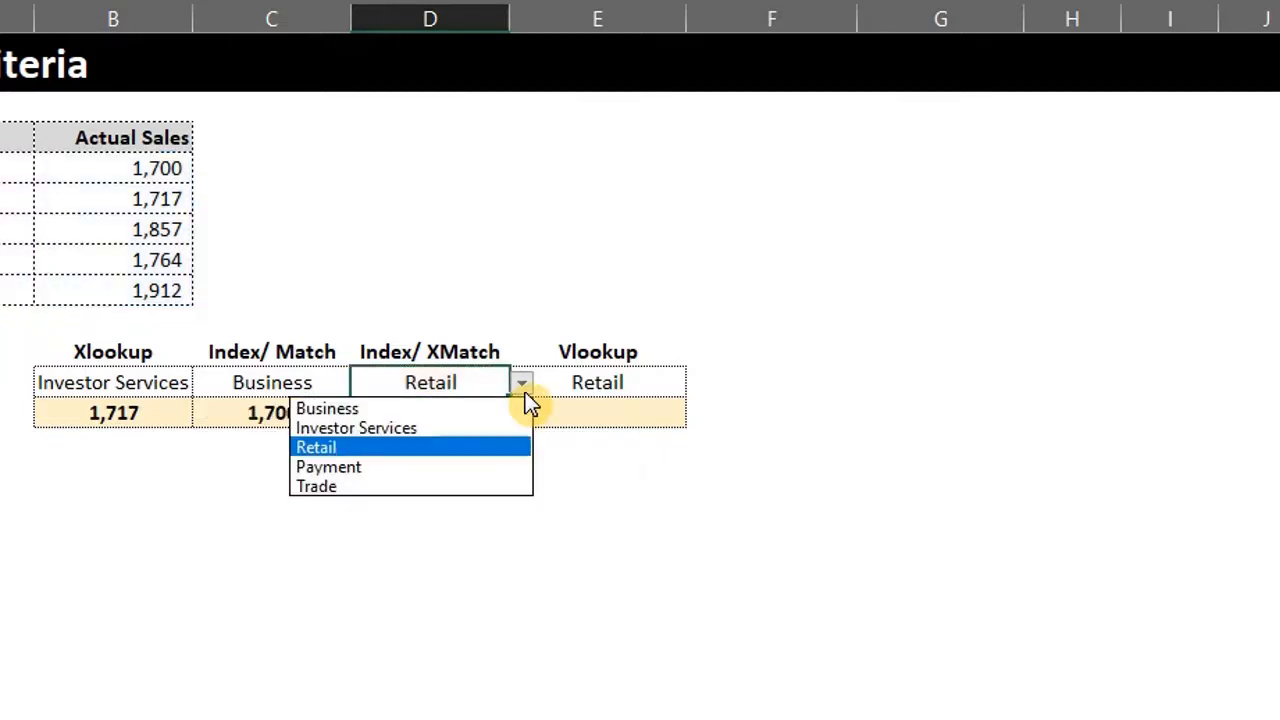
pyautogui.click(466, 463)
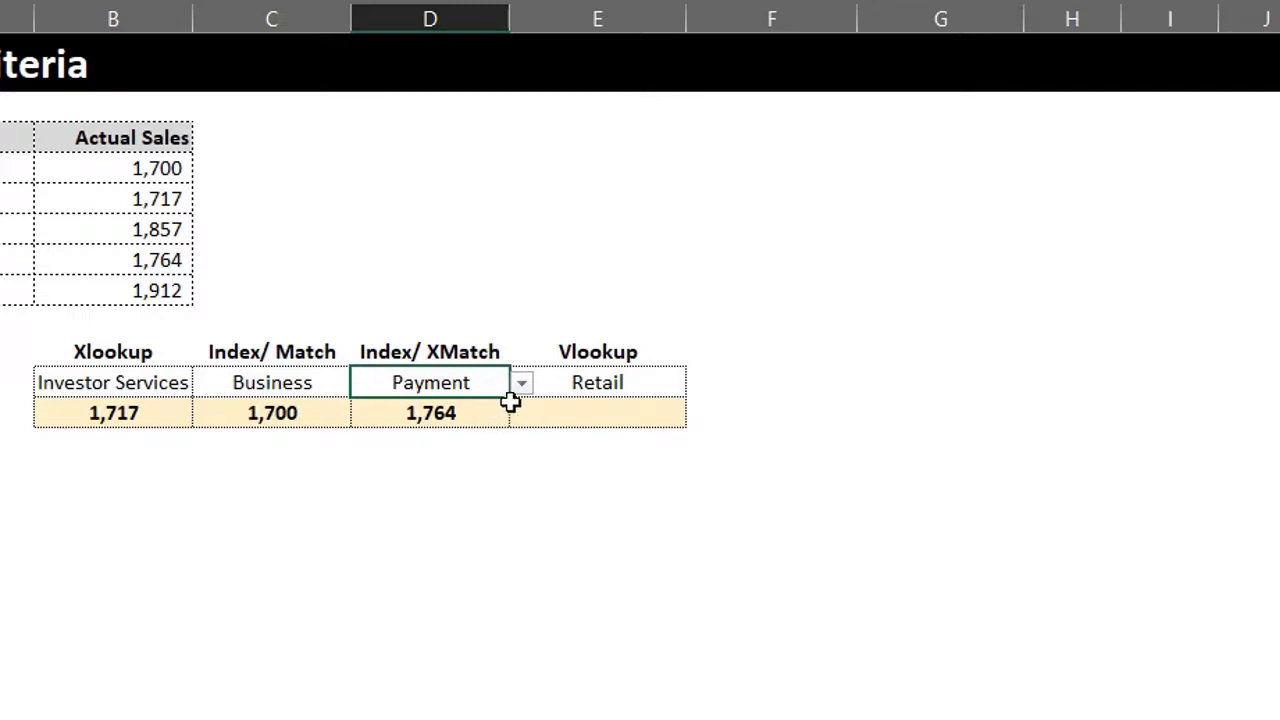
# Start a VLOOKUP formula in E12 with E11 as lookup value and A3:B8 as table array.
pyautogui.click(562, 413)
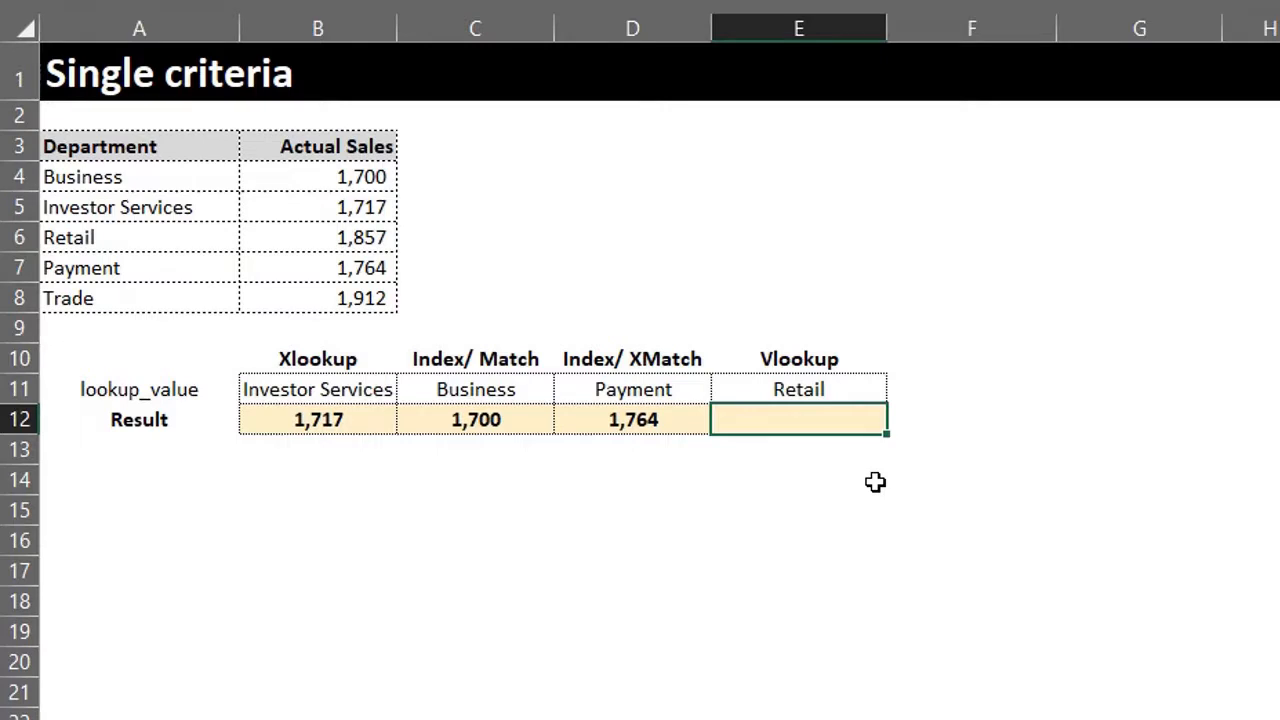
pyautogui.write('=vl')
pyautogui.press('Tab')
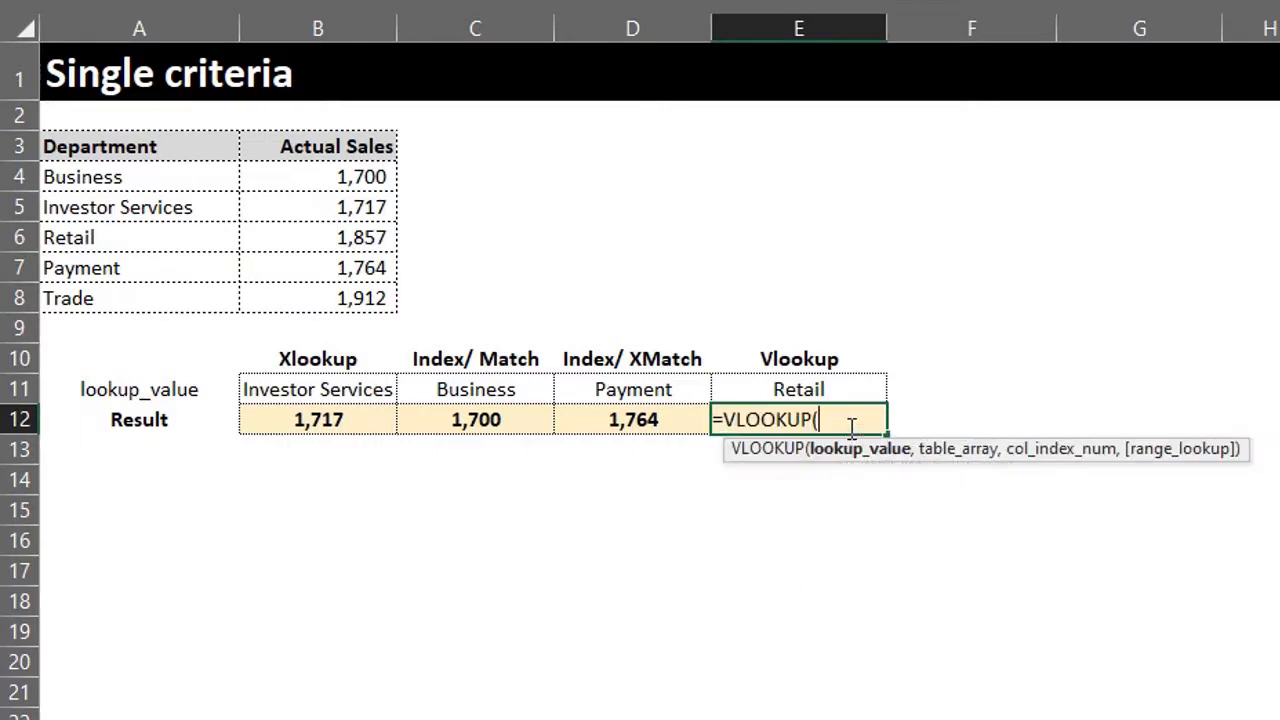
pyautogui.click(858, 389)
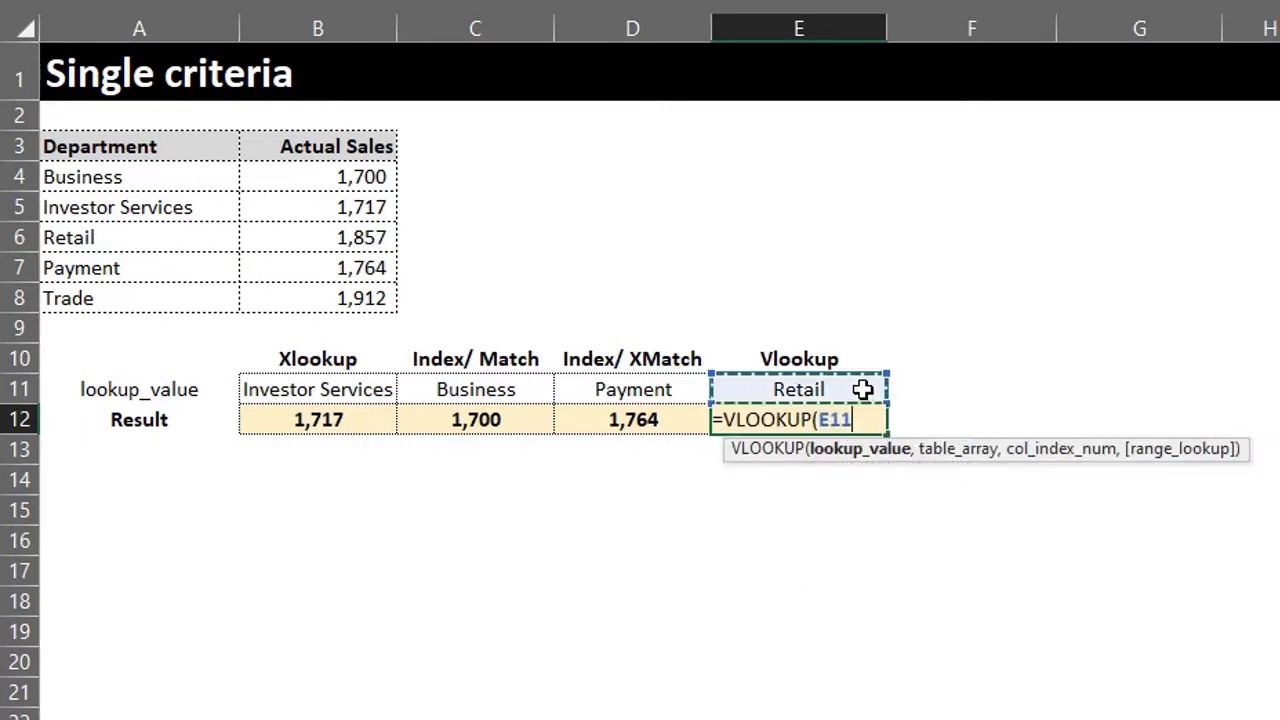
pyautogui.write(',')
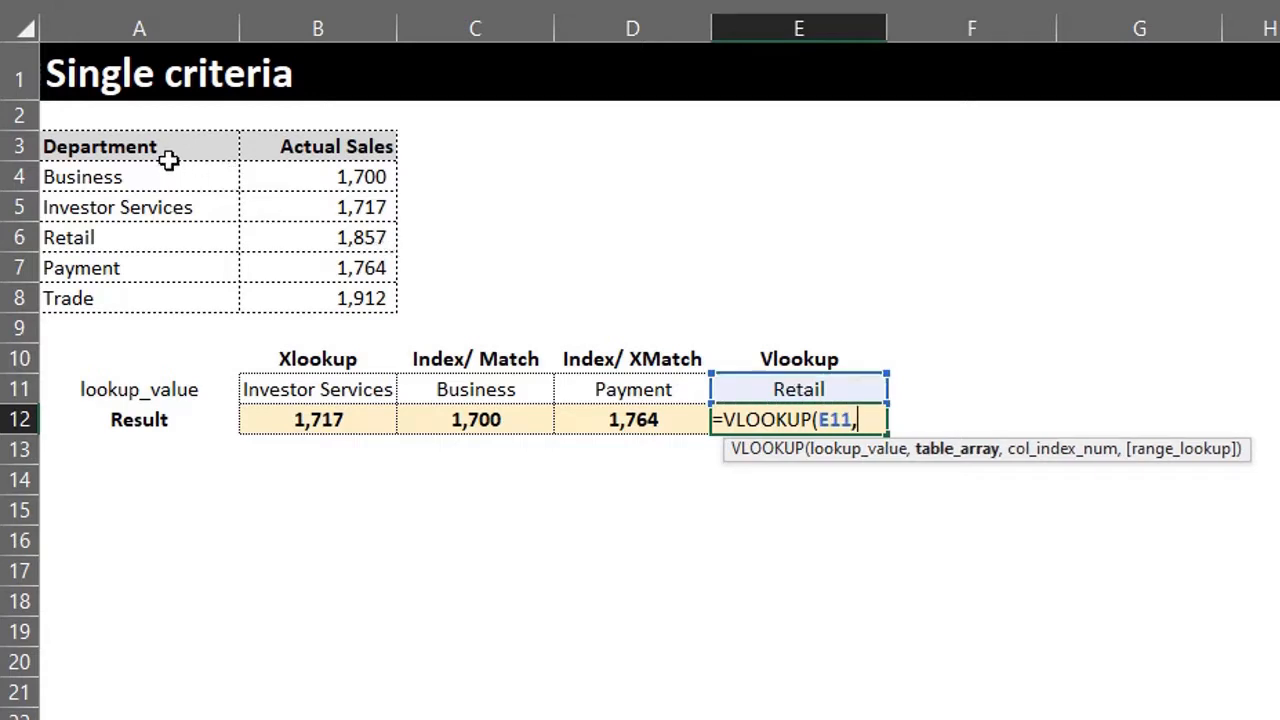
pyautogui.moveTo(157, 147); pyautogui.dragTo(329, 288)
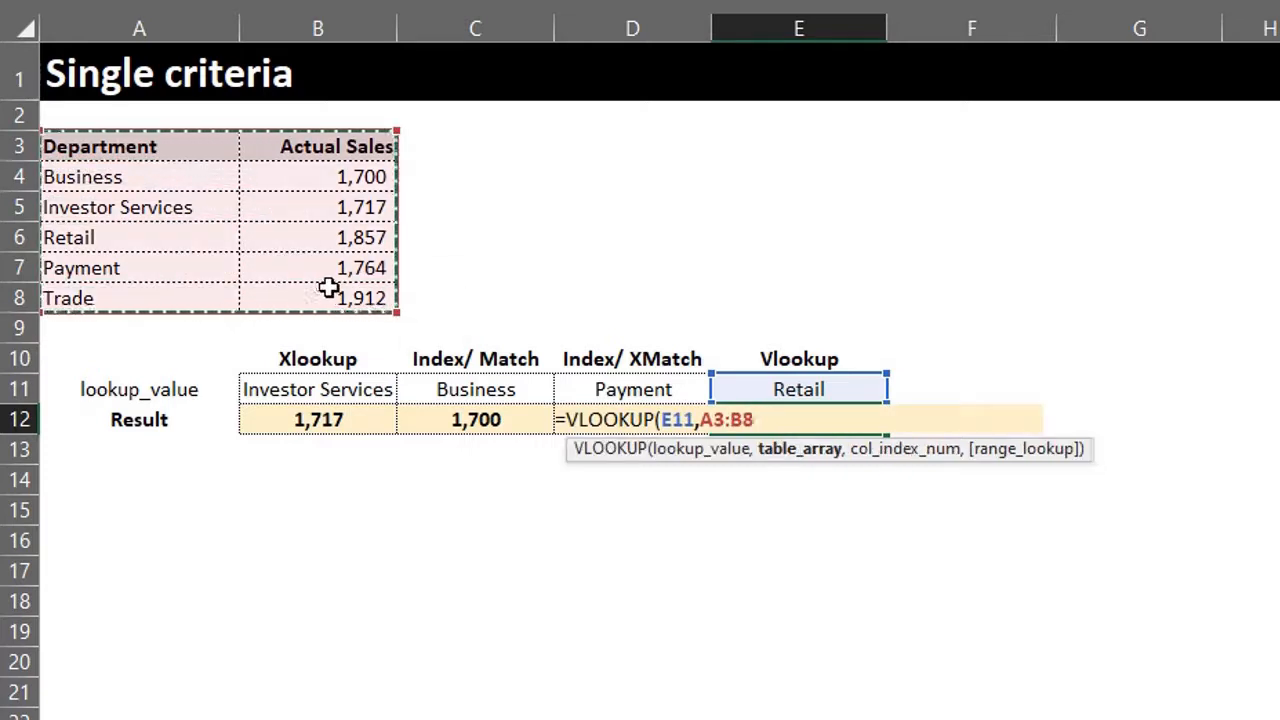
pyautogui.write(',')
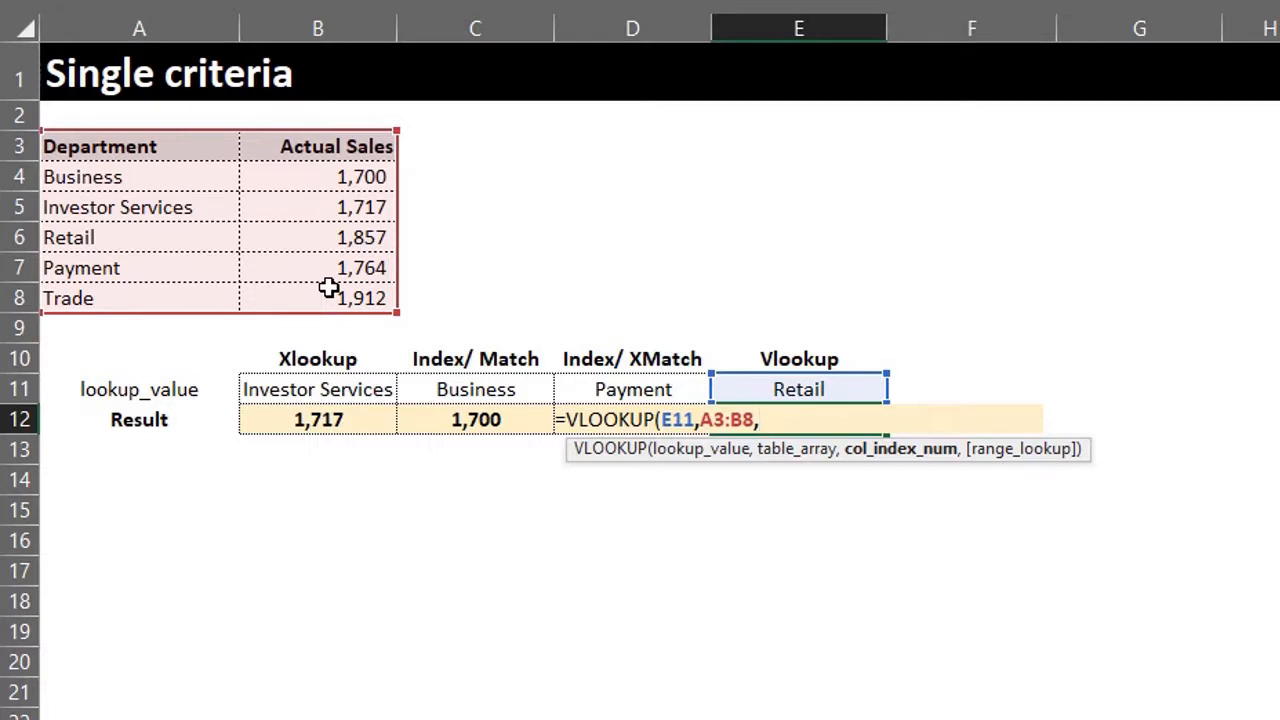
# Set the VLOOKUP column index to 2 with FALSE for exact match and complete the formula in E12.
pyautogui.write('2,')
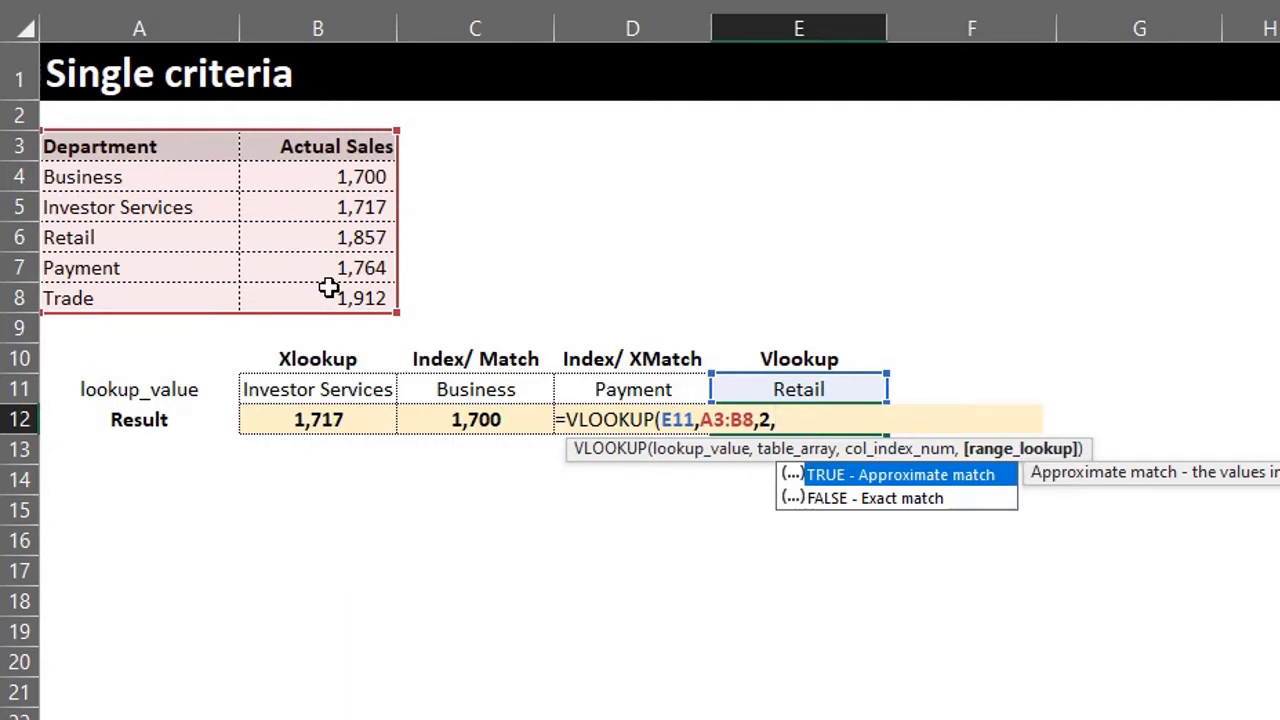
pyautogui.press('Down')
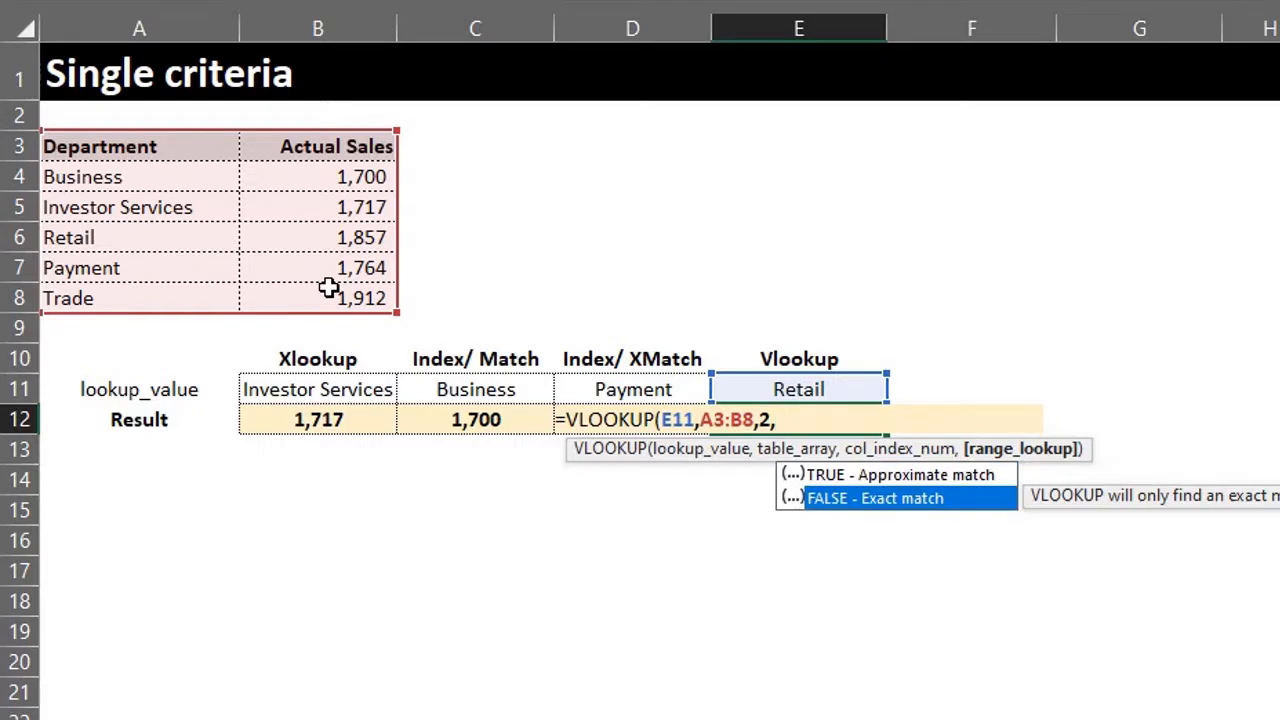
pyautogui.press('Tab')
pyautogui.write(')')
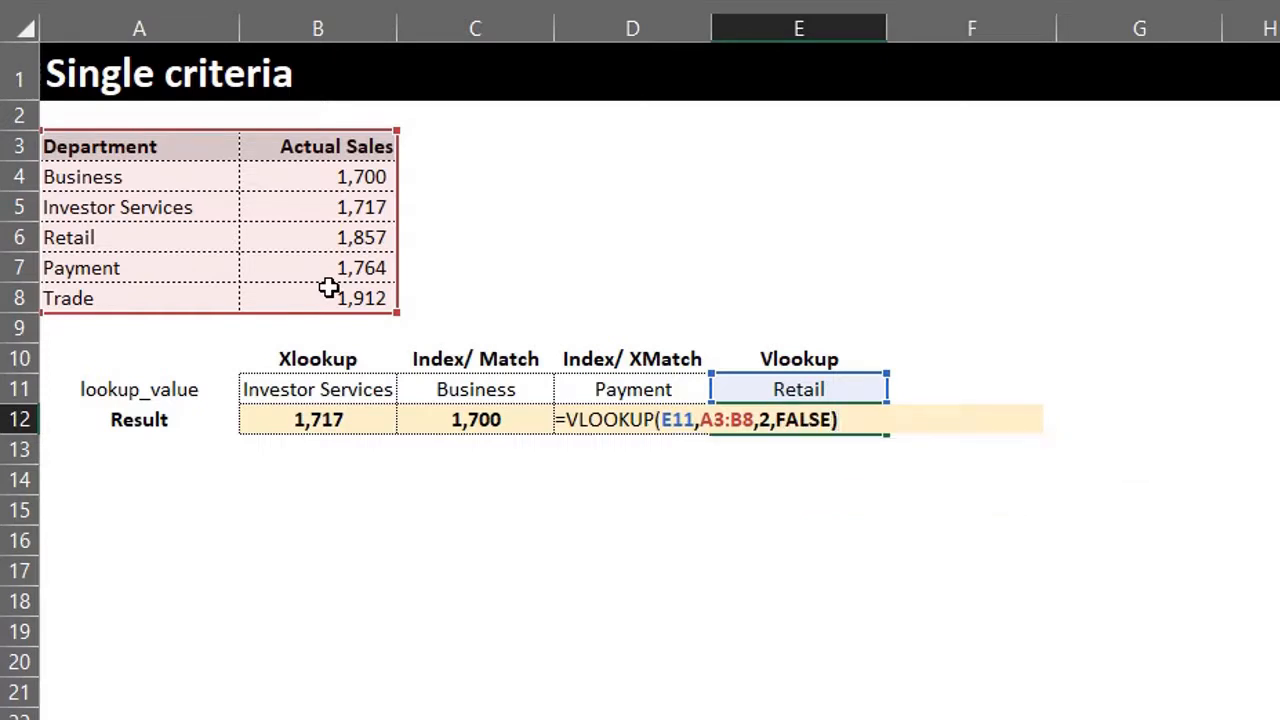
pyautogui.press('Return')
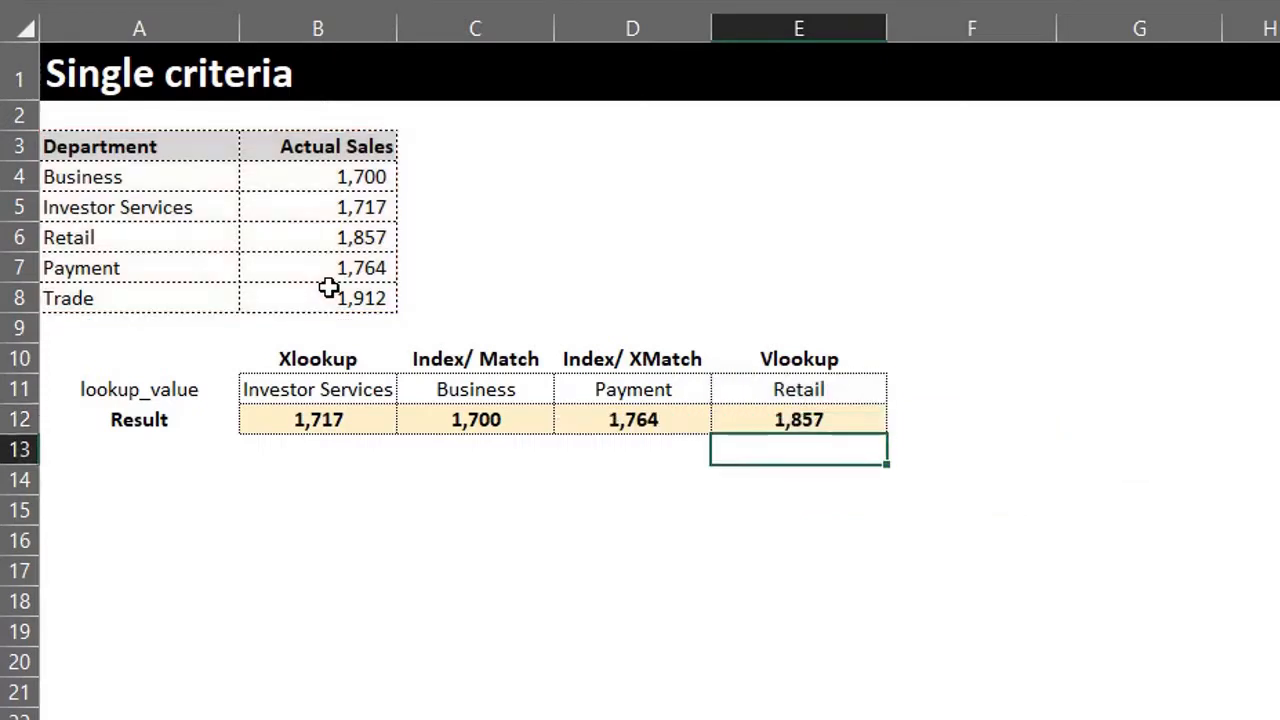
# Test the Vlookup result by switching the lookup value in E11 to Payment and finally to Trade.
pyautogui.click(790, 385)
pyautogui.click(899, 393)
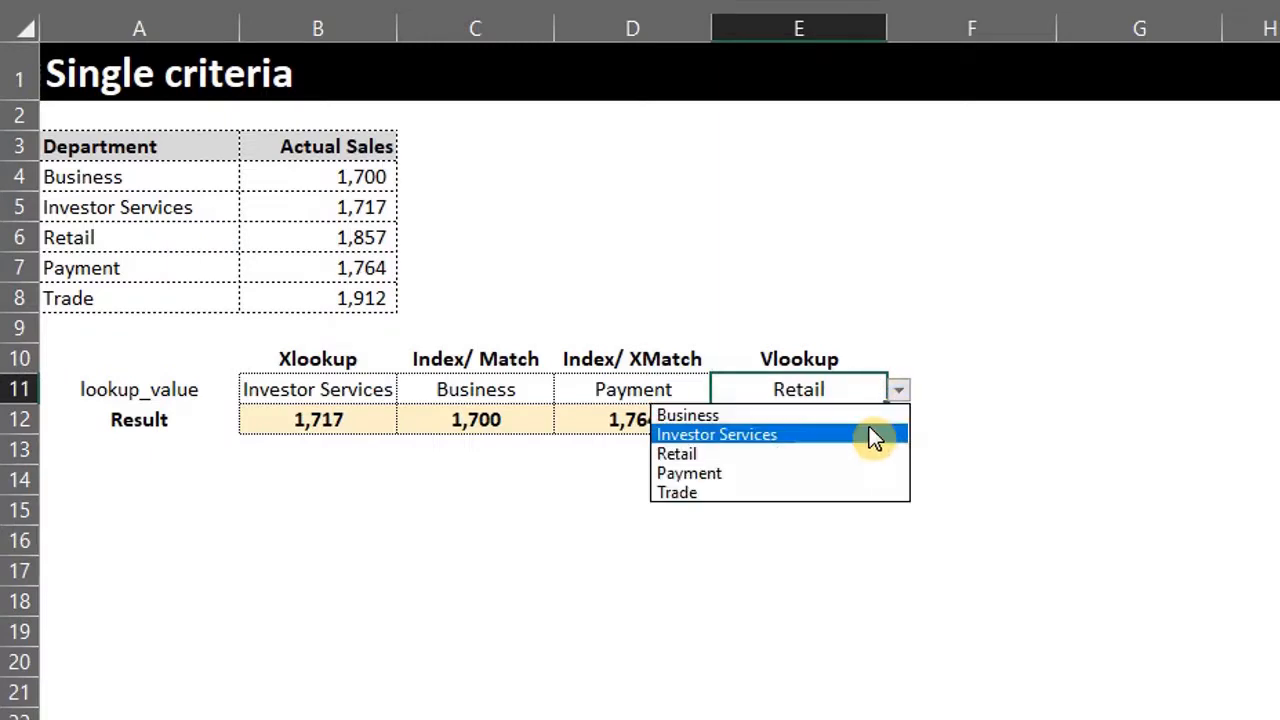
pyautogui.click(851, 475)
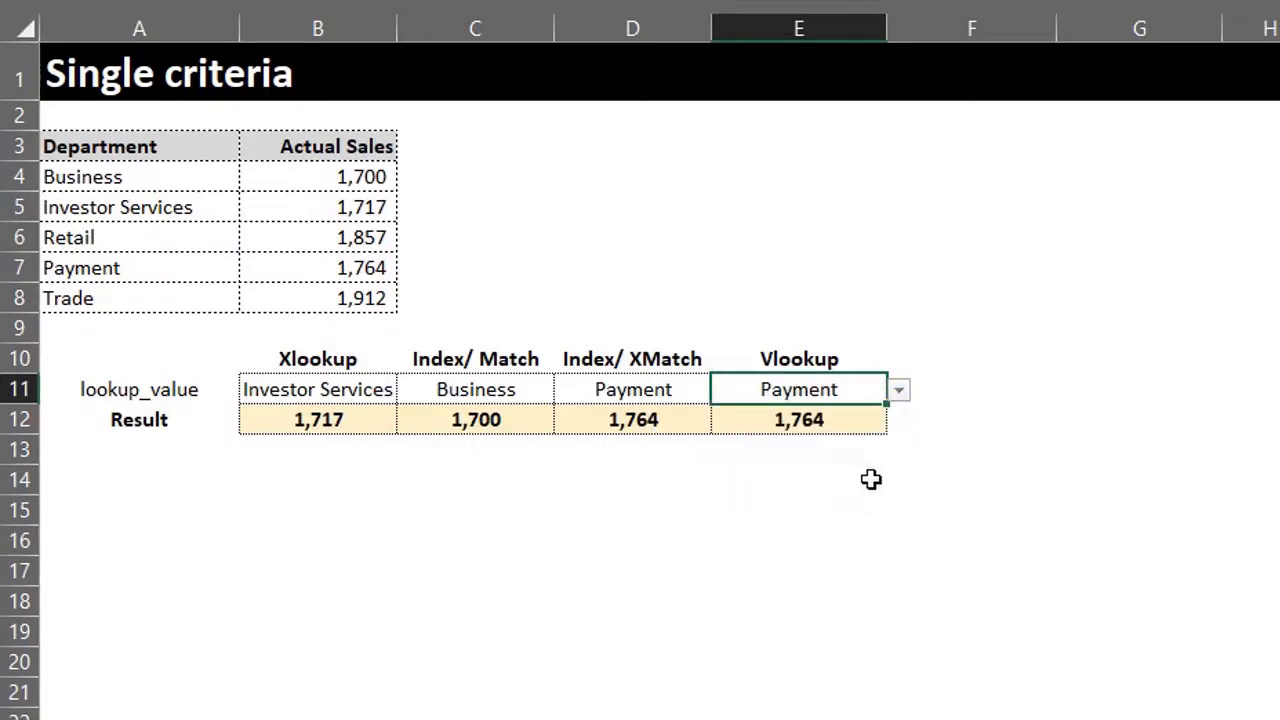
pyautogui.click(899, 392)
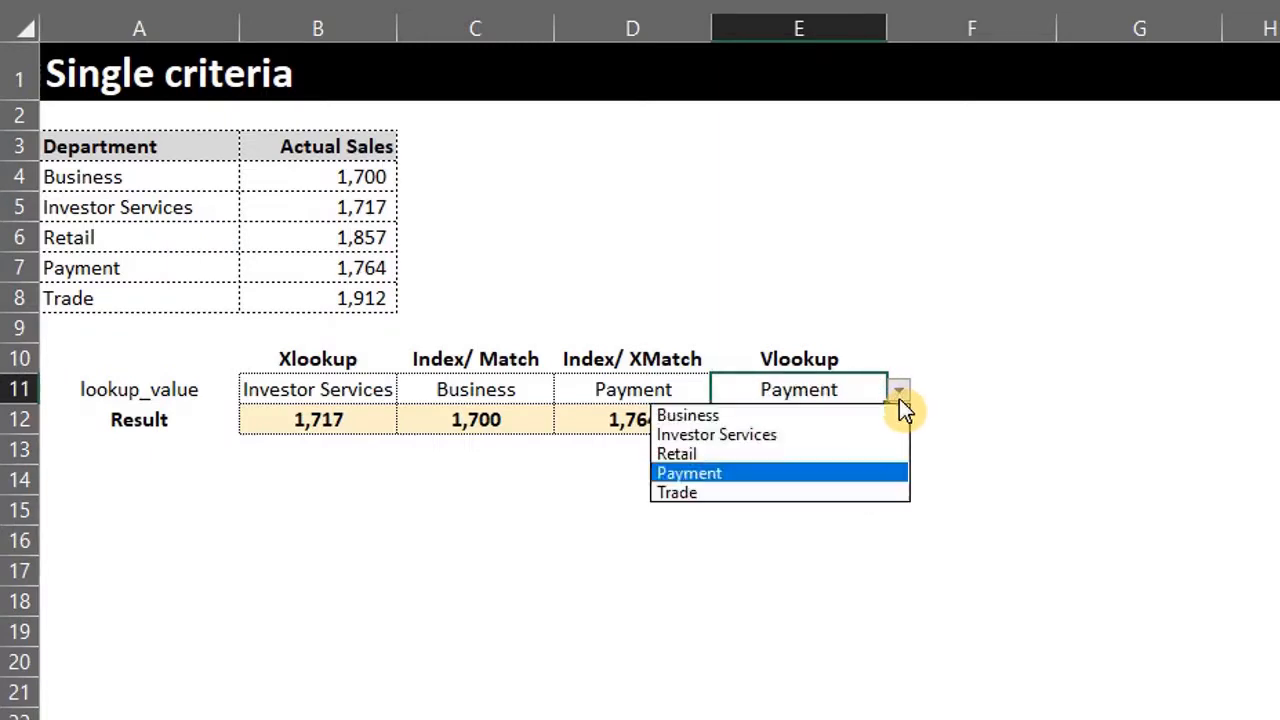
pyautogui.click(857, 491)
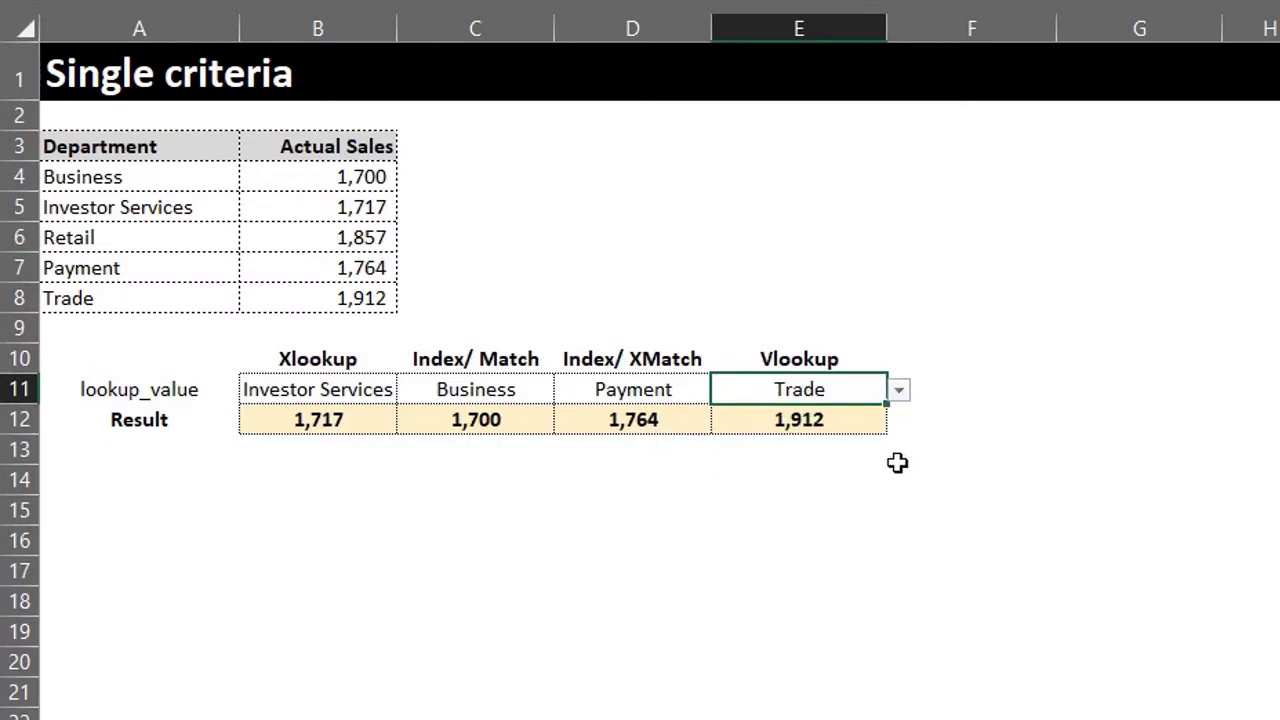